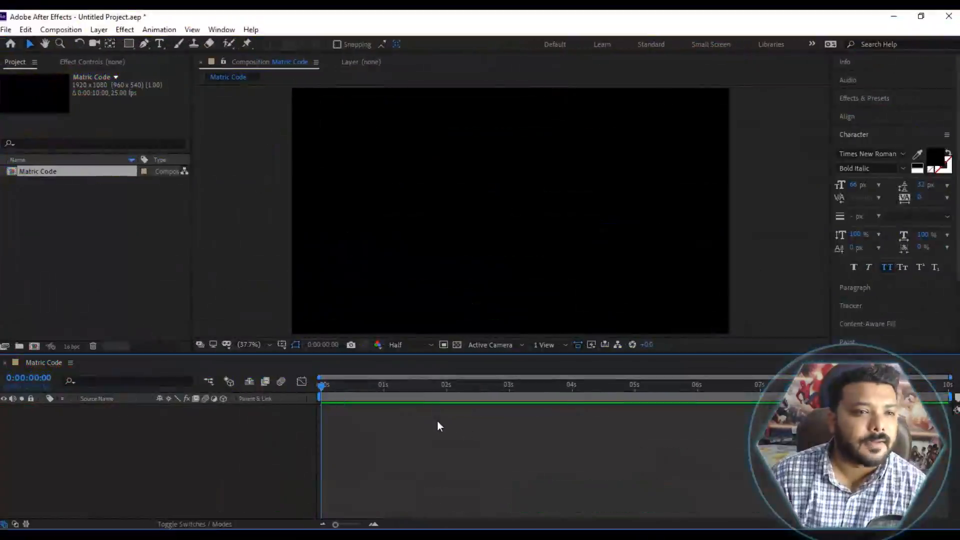
Activate the Vertical Type tool and set its font to Matrix Code NFI.
{"action": "left_click", "coordinate": [159, 44]}
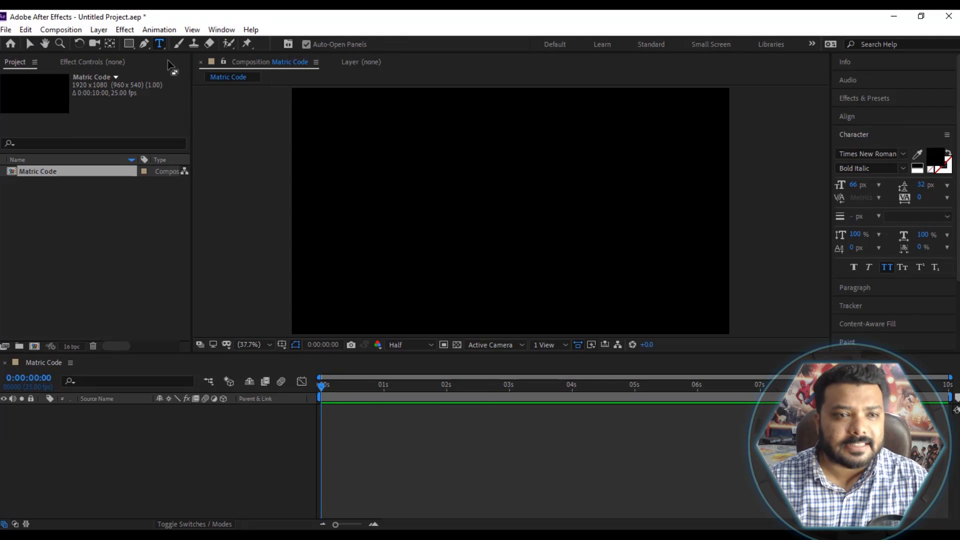
{"action": "left_click", "coordinate": [160, 45]}
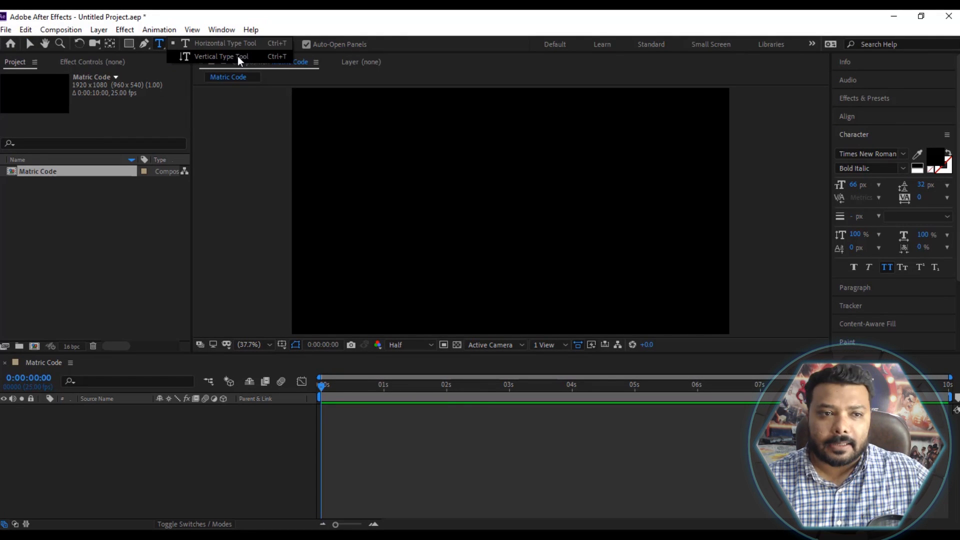
{"action": "left_click", "coordinate": [238, 58]}
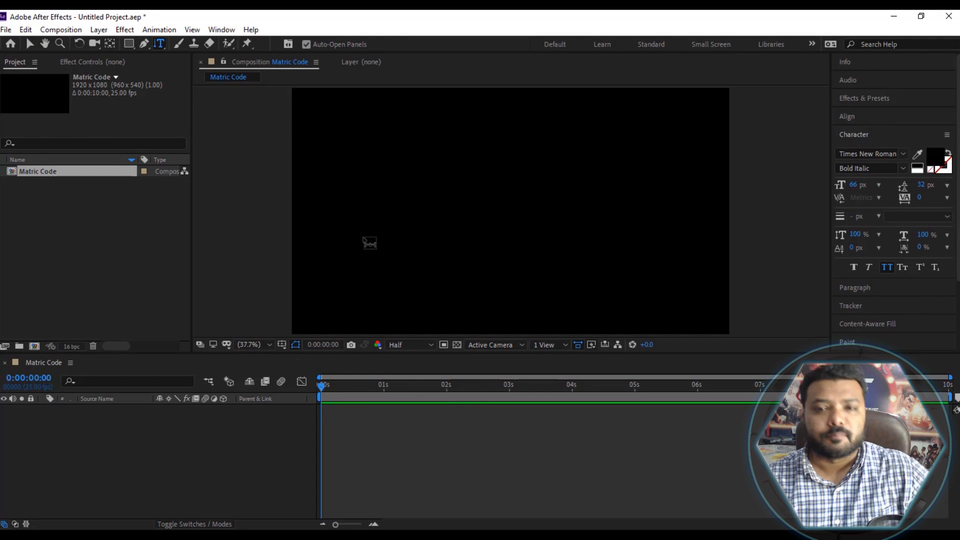
{"action": "left_click", "coordinate": [854, 155]}
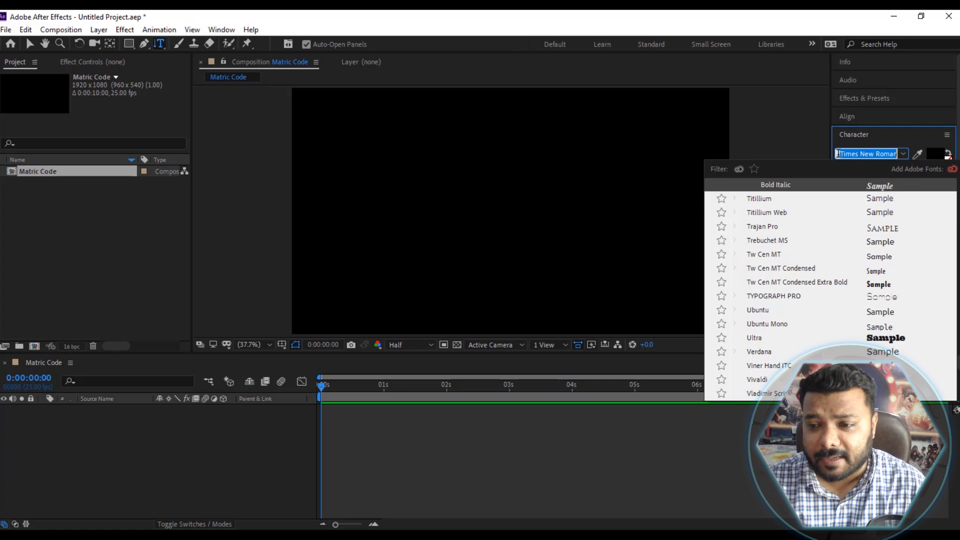
{"action": "type", "text": "matri"}
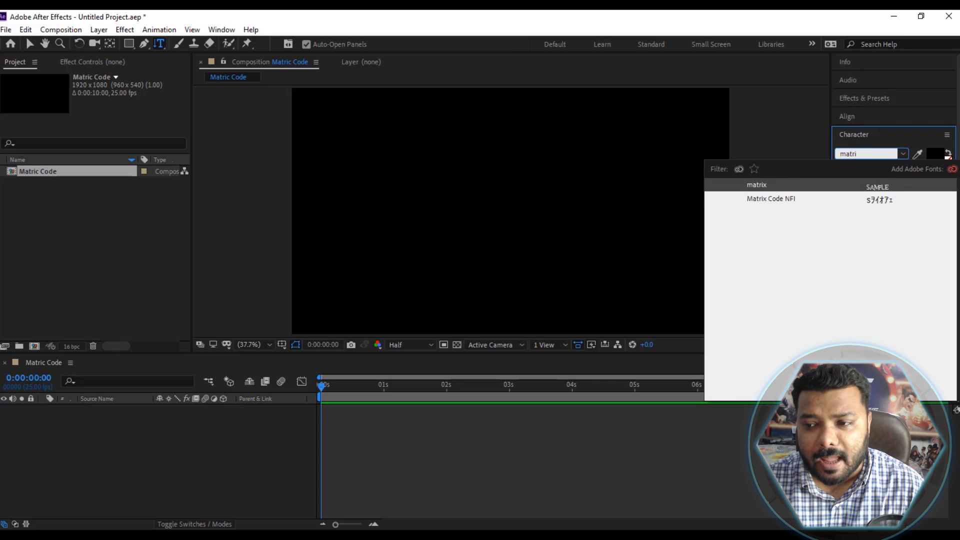
{"action": "left_click", "coordinate": [797, 199]}
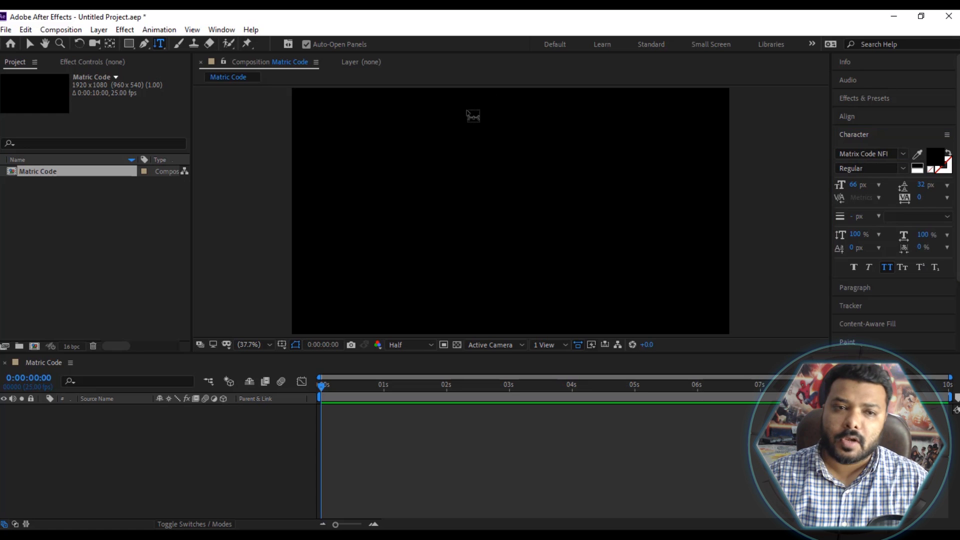
Set the text fill color to a dark green.
{"action": "scroll", "coordinate": [516, 120], "scroll_direction": "down", "scroll_amount": 1}
{"action": "left_click", "coordinate": [932, 155]}
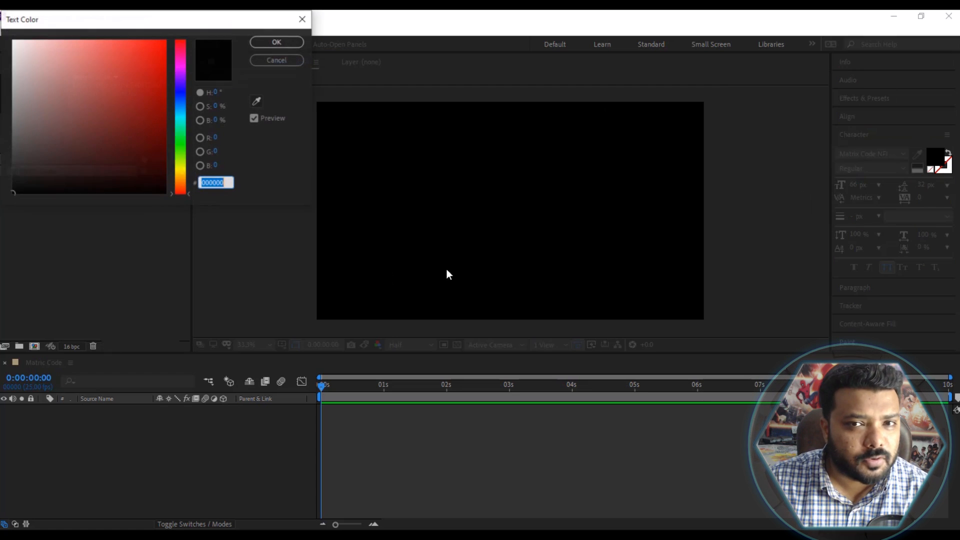
{"action": "left_click_drag", "start_coordinate": [182, 143], "coordinate": [185, 151]}
{"action": "left_click_drag", "start_coordinate": [130, 99], "coordinate": [178, 25]}
{"action": "left_click_drag", "start_coordinate": [179, 148], "coordinate": [180, 140]}
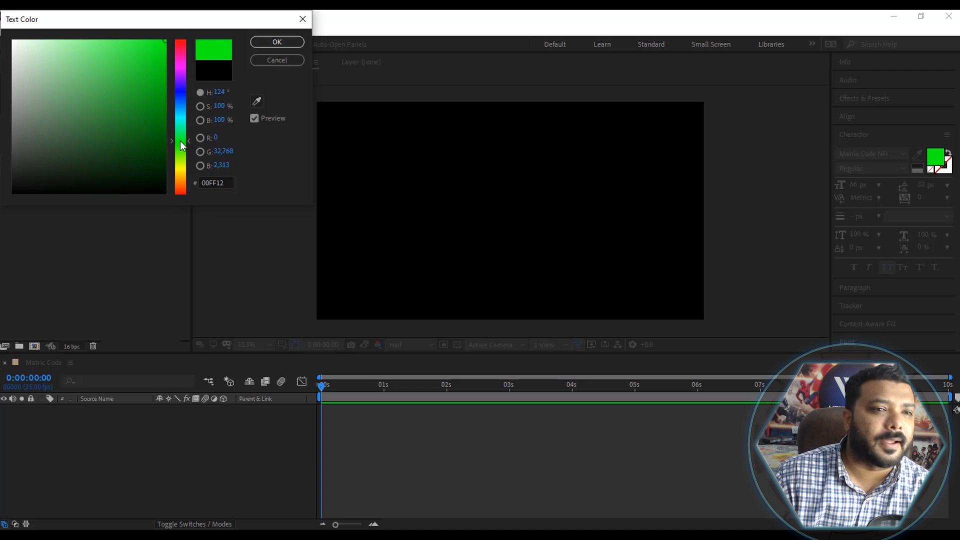
{"action": "left_click", "coordinate": [158, 102]}
{"action": "left_click", "coordinate": [276, 43]}
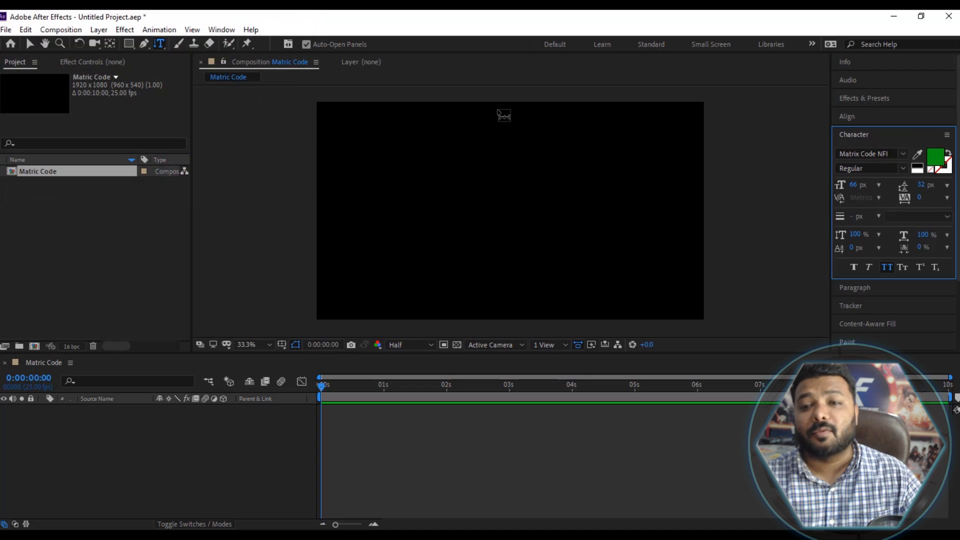
Add a long vertical line of random letters beginning with "saasdfasdf" at the upper middle of the composition.
{"action": "left_click", "coordinate": [493, 111]}
{"action": "type", "text": "saasdfasdfasdfas"}
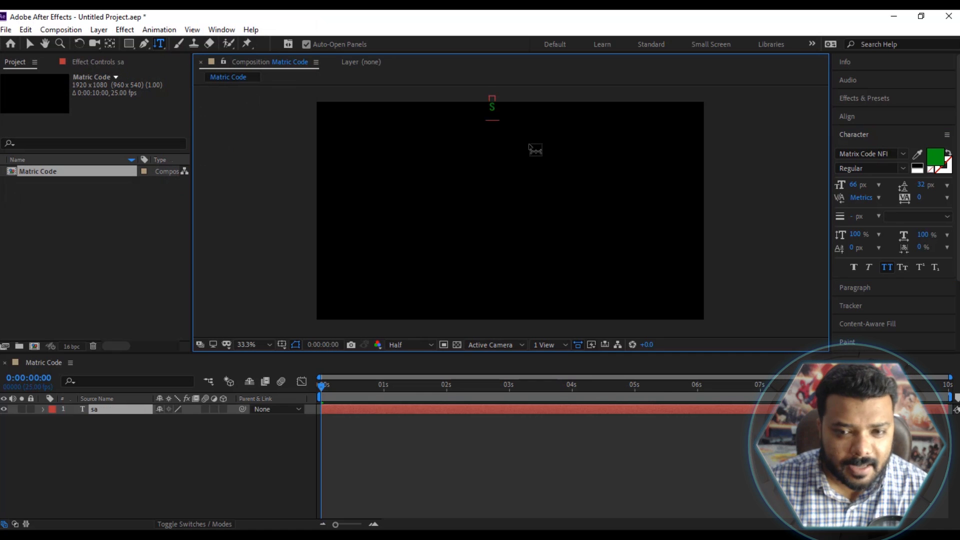
{"action": "type", "text": "dfasdfasd"}
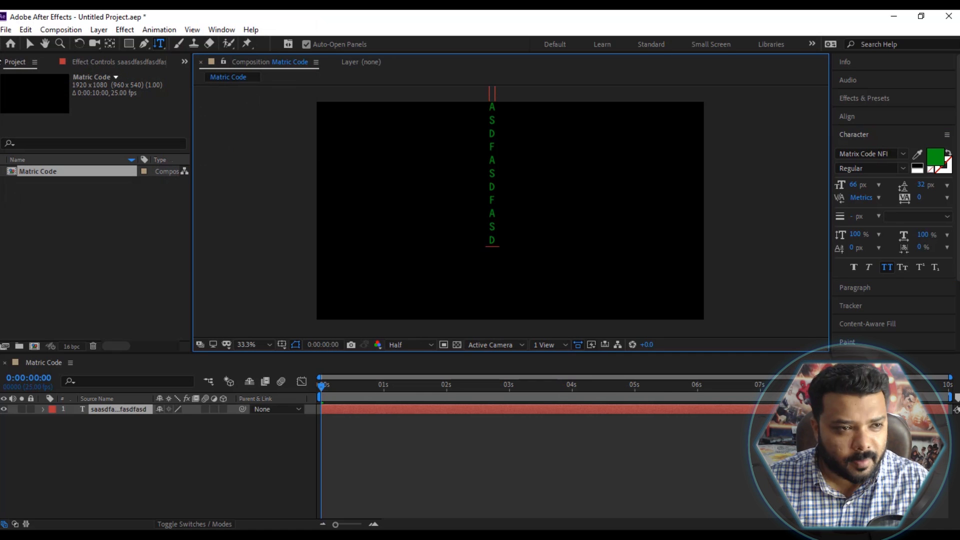
Turn off All Caps for the vertical text and move it to the middle of the composition.
{"action": "left_click", "coordinate": [28, 42]}
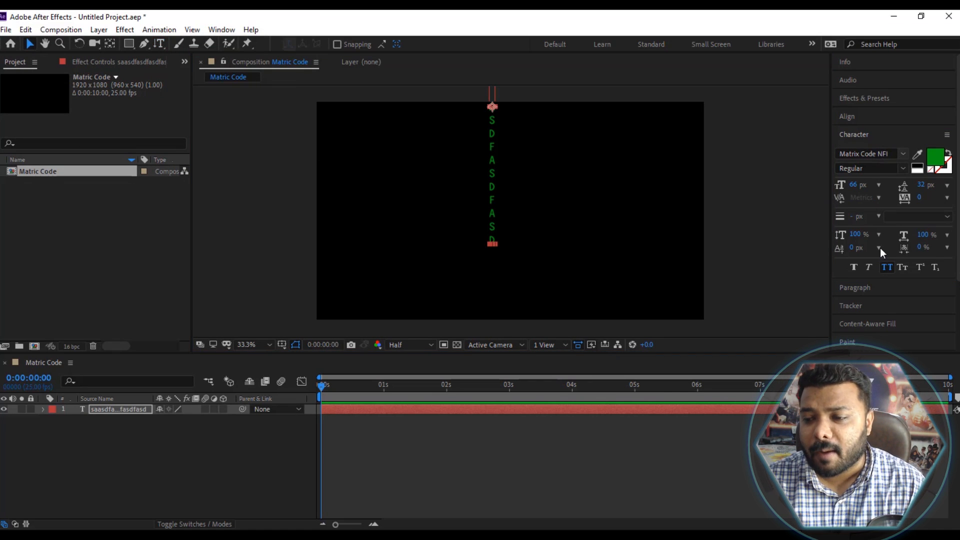
{"action": "left_click", "coordinate": [884, 269]}
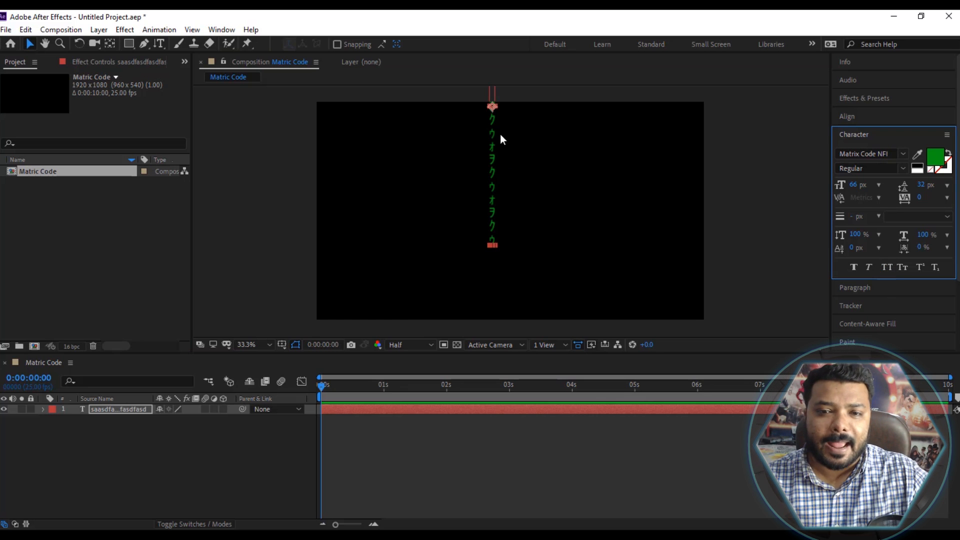
{"action": "left_click_drag", "start_coordinate": [499, 128], "coordinate": [508, 210]}
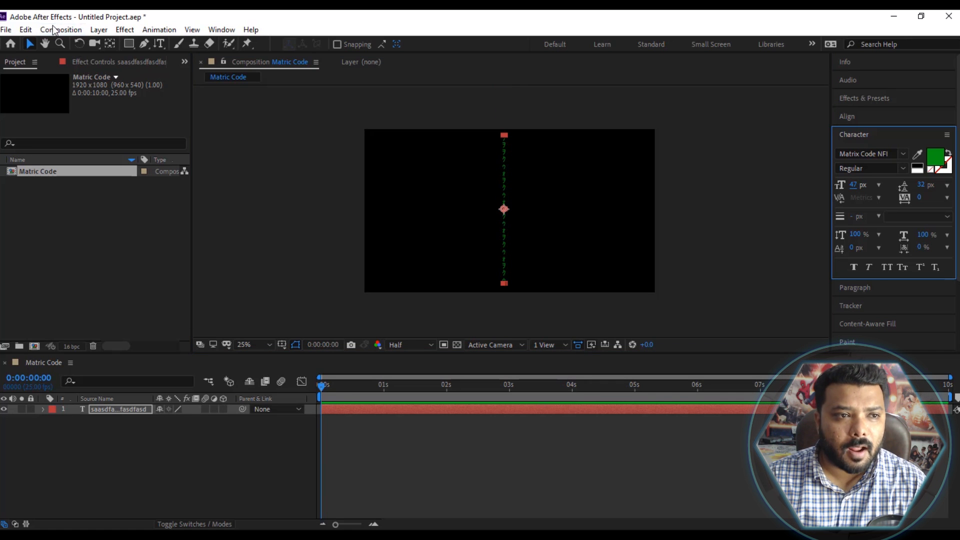
Resize the Matric Code composition to a narrow column 240 px wide and 1827 px high.
{"action": "left_click", "coordinate": [54, 31]}
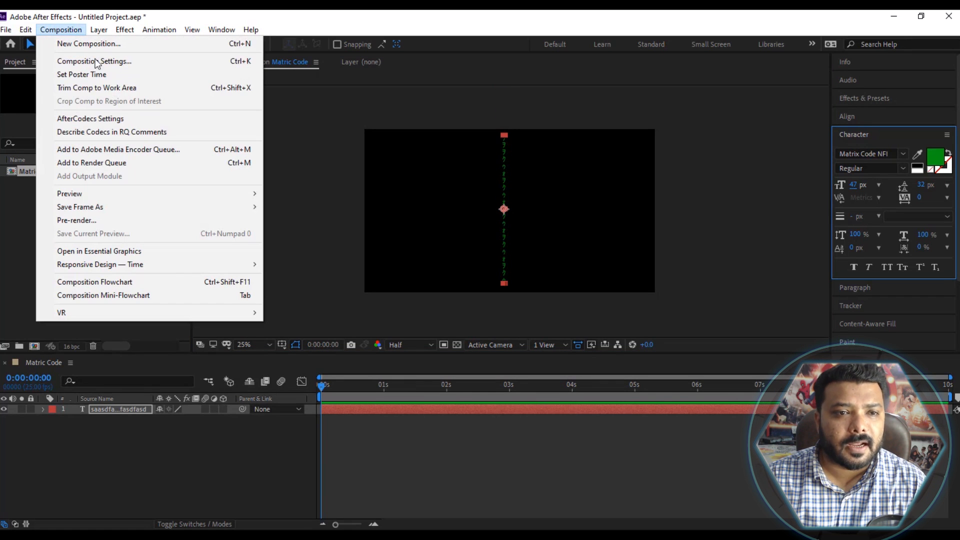
{"action": "left_click", "coordinate": [245, 65]}
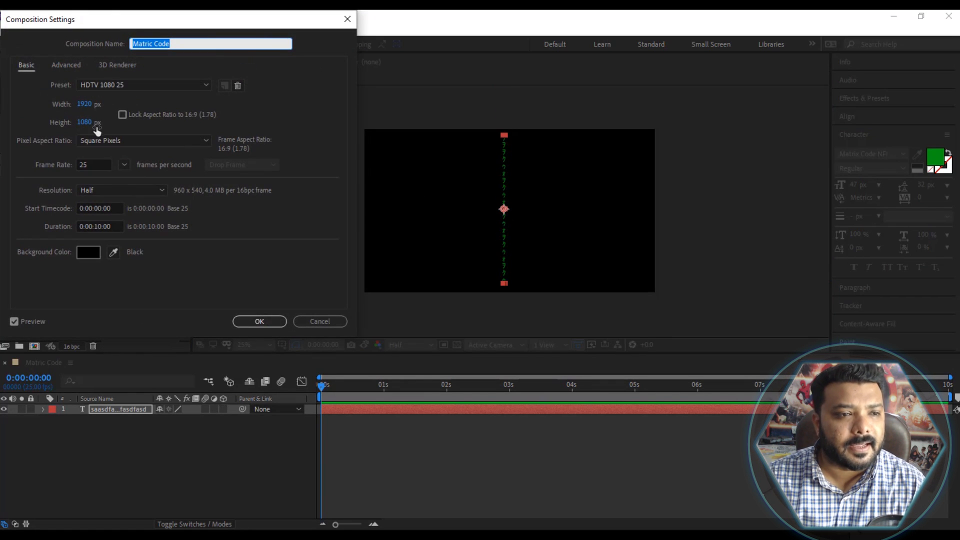
{"action": "left_click", "coordinate": [85, 104]}
{"action": "type", "text": "240"}
{"action": "key", "text": "Return"}
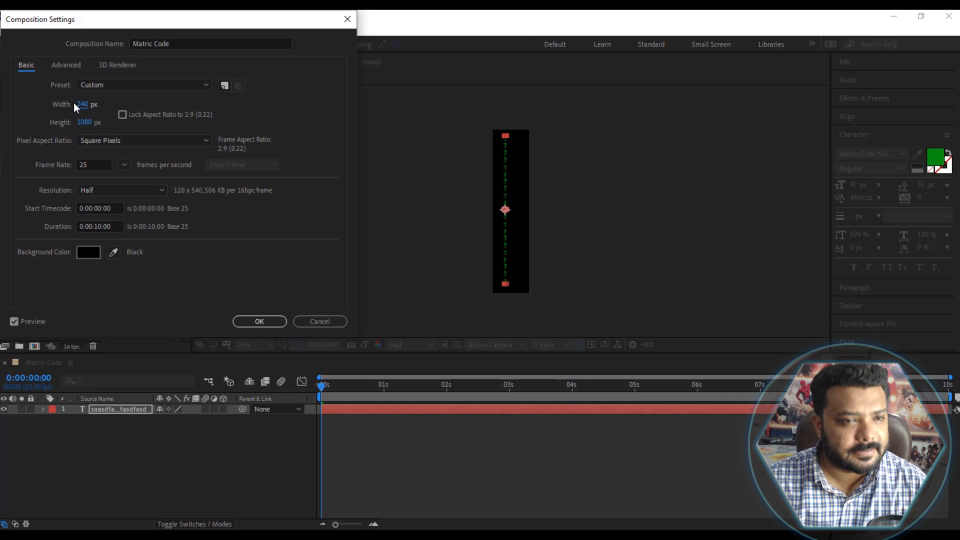
{"action": "left_click_drag", "start_coordinate": [84, 122], "coordinate": [300, 128]}
{"action": "left_click_drag", "start_coordinate": [88, 122], "coordinate": [276, 123]}
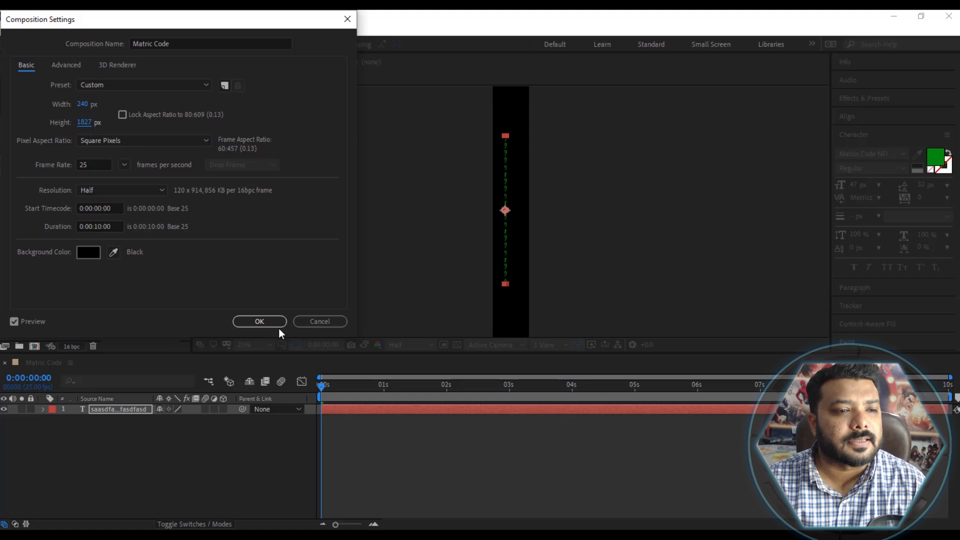
{"action": "left_click", "coordinate": [273, 322]}
Enlarge the text to 64 px, lengthen it with more random letters and position it to fill the tall column.
{"action": "left_click_drag", "start_coordinate": [854, 185], "coordinate": [871, 186]}
{"action": "left_click", "coordinate": [546, 159]}
{"action": "key", "text": "space"}
{"action": "left_click_drag", "start_coordinate": [499, 179], "coordinate": [479, 154]}
{"action": "left_click", "coordinate": [253, 346]}
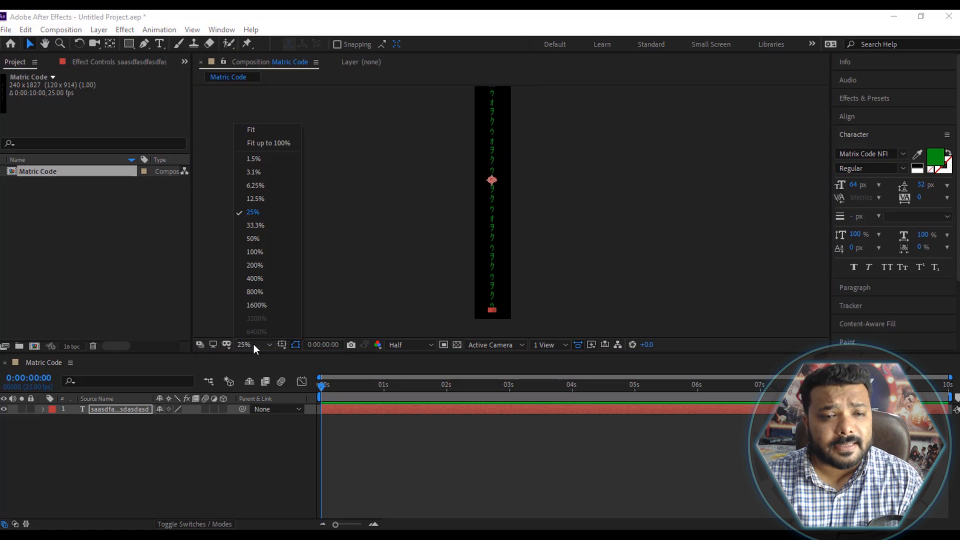
{"action": "left_click", "coordinate": [268, 144]}
{"action": "left_click", "coordinate": [371, 446]}
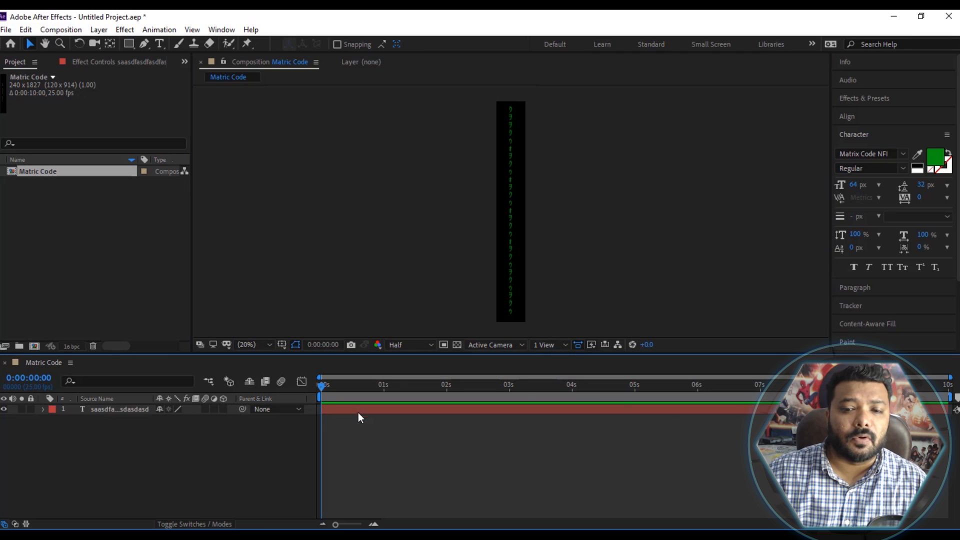
Expand the text layer's properties and add a Character Offset animator to it.
{"action": "left_click", "coordinate": [44, 411]}
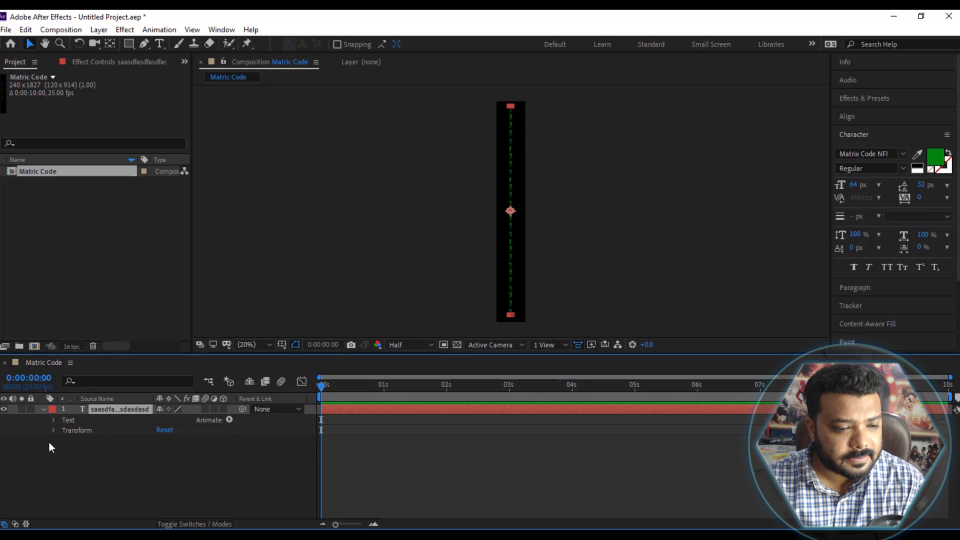
{"action": "left_click", "coordinate": [230, 420]}
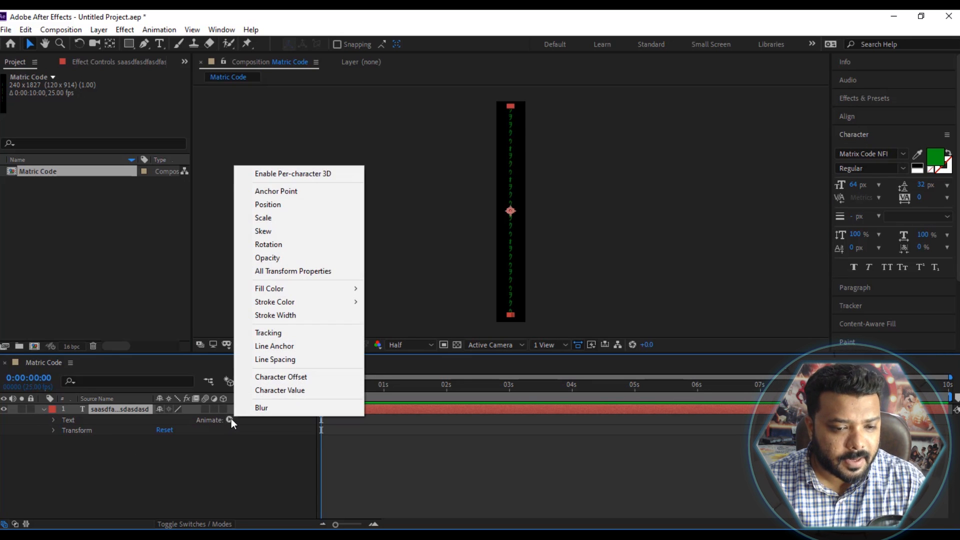
{"action": "left_click", "coordinate": [304, 377]}
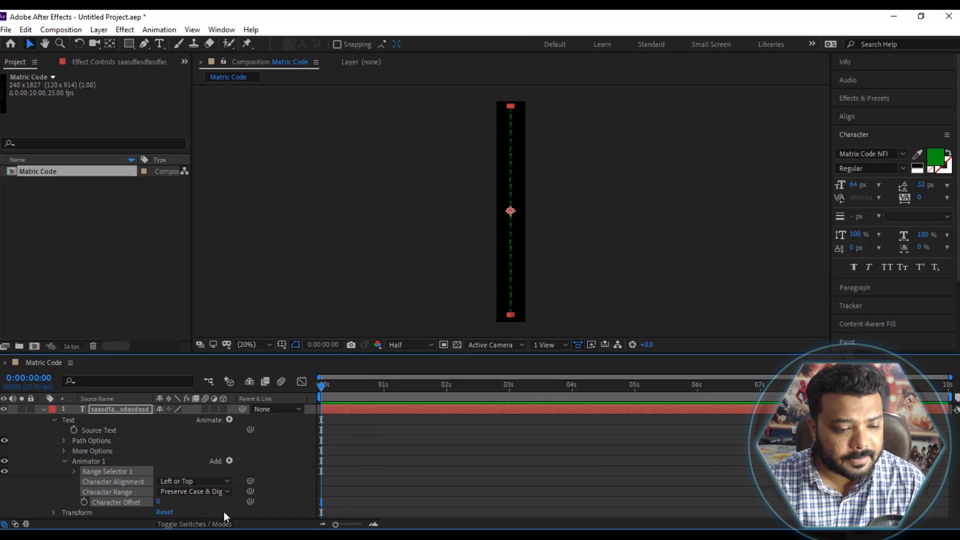
{"action": "left_click", "coordinate": [273, 489]}
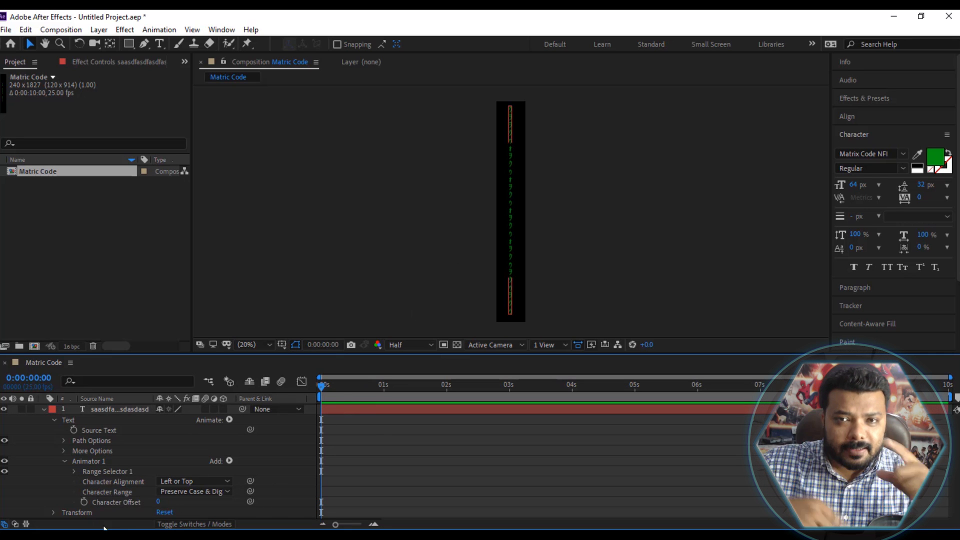
Keyframe Character Offset from 0 at the start to 50 at 0:00:09:24, and preview the changing characters.
{"action": "left_click", "coordinate": [85, 502]}
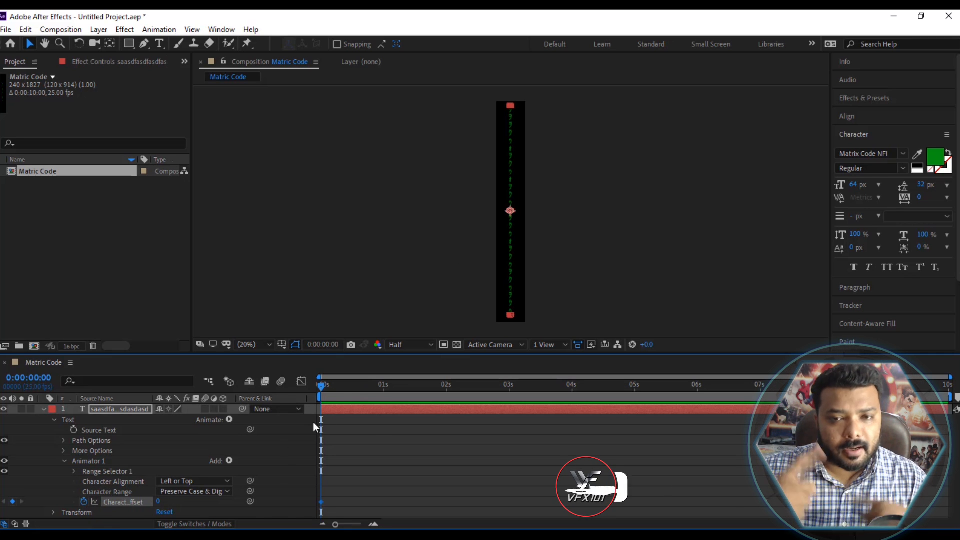
{"action": "left_click_drag", "start_coordinate": [355, 388], "coordinate": [948, 386]}
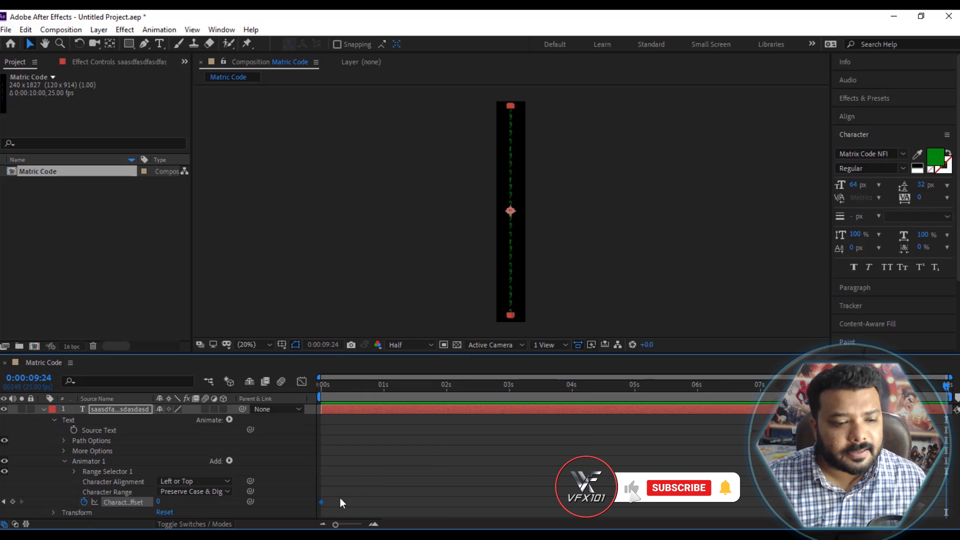
{"action": "left_click", "coordinate": [158, 501]}
{"action": "type", "text": "50"}
{"action": "key", "text": "Return"}
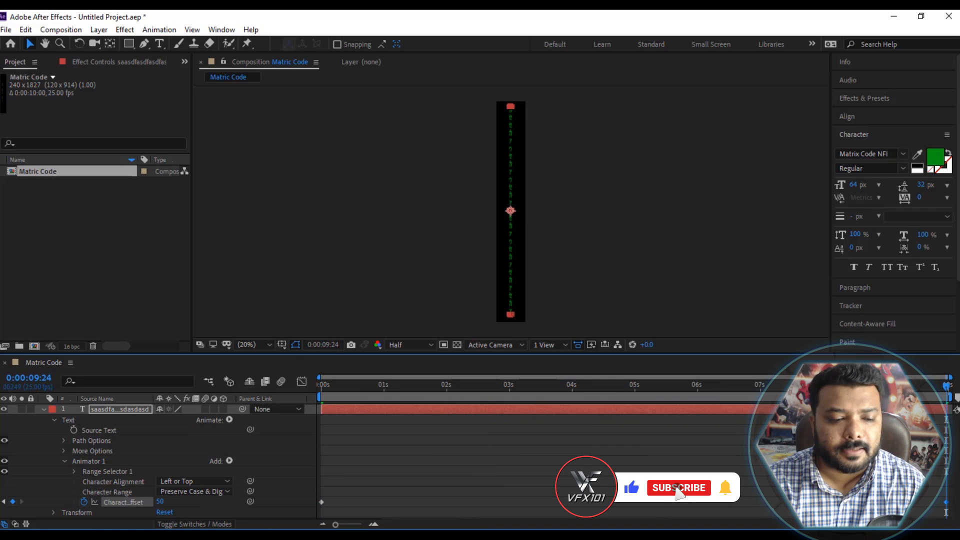
{"action": "key", "text": "space"}
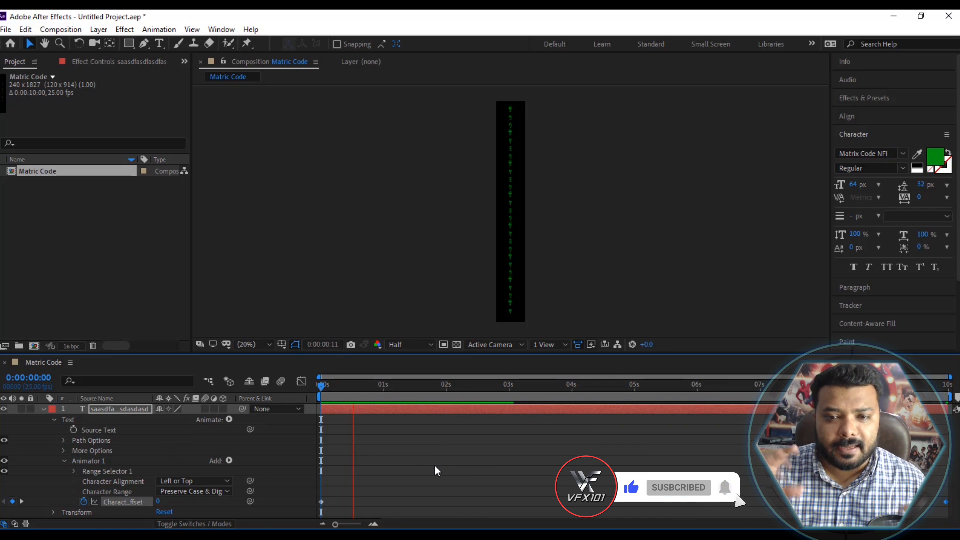
{"action": "key", "text": "space"}
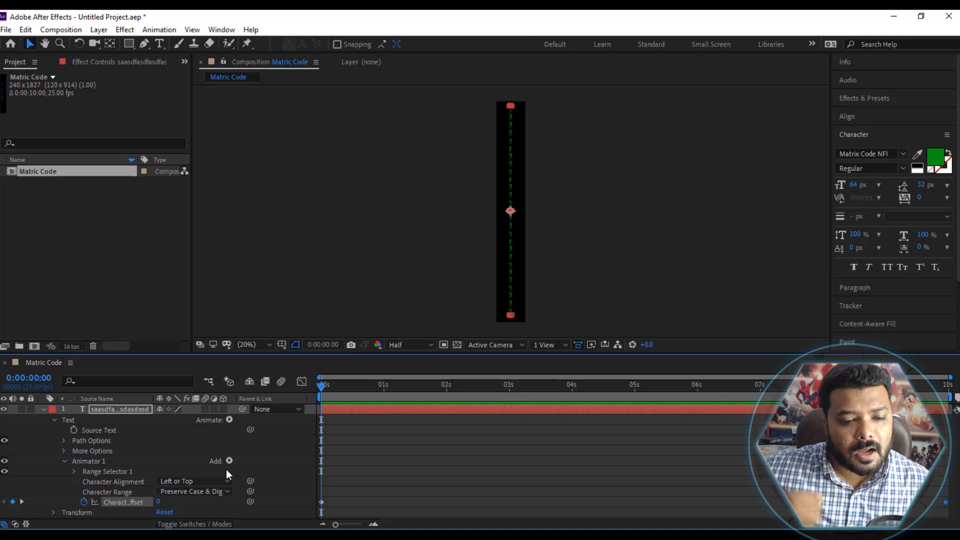
Add an Opacity property to the text animator and set it to 0%.
{"action": "left_click", "coordinate": [229, 420]}
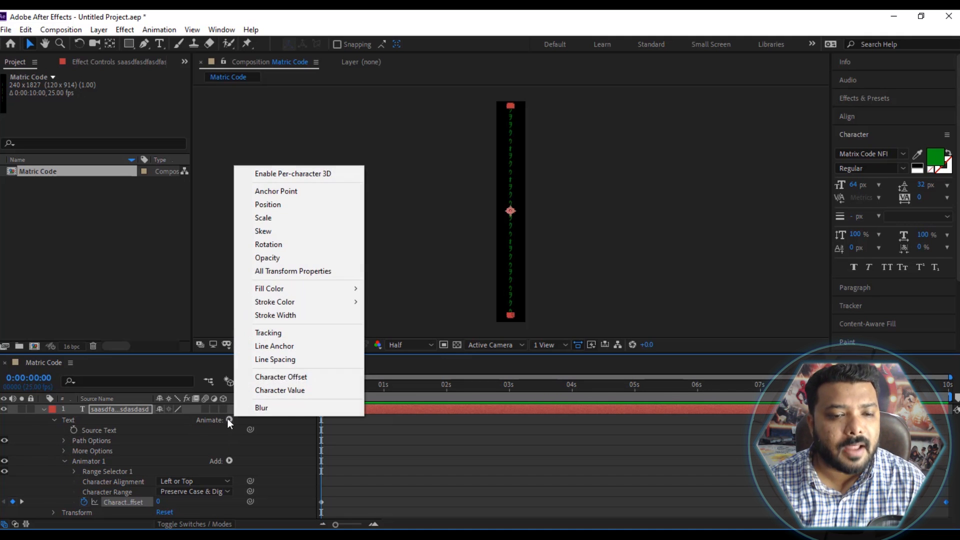
{"action": "left_click", "coordinate": [272, 258]}
{"action": "scroll", "coordinate": [178, 446], "scroll_direction": "down", "scroll_amount": 1}
{"action": "left_click_drag", "start_coordinate": [164, 475], "coordinate": [19, 484]}
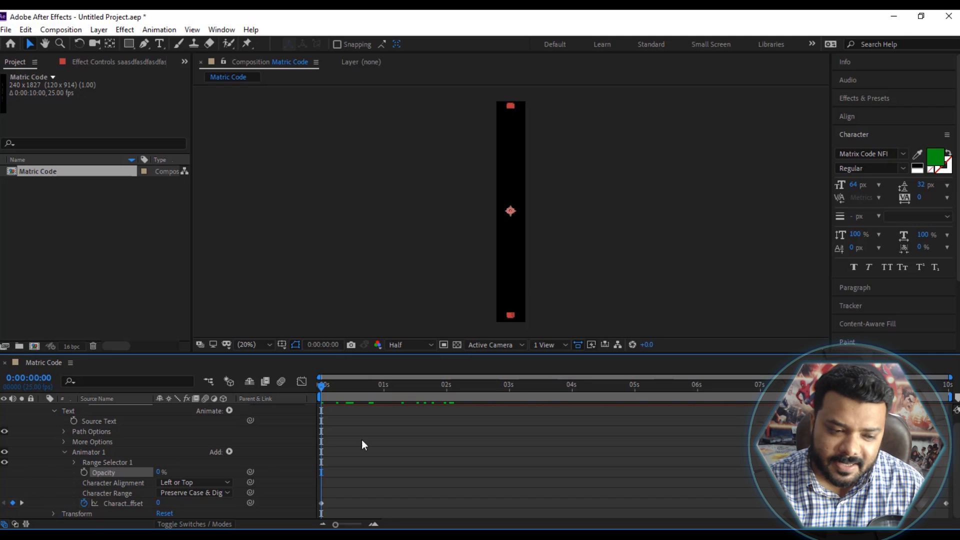
Keyframe Range Selector 1's Start from 0% at the first frame to 99% at 0:00:05:00.
{"action": "left_click", "coordinate": [75, 462]}
{"action": "left_click_drag", "start_coordinate": [163, 472], "coordinate": [143, 472]}
{"action": "left_click", "coordinate": [94, 472]}
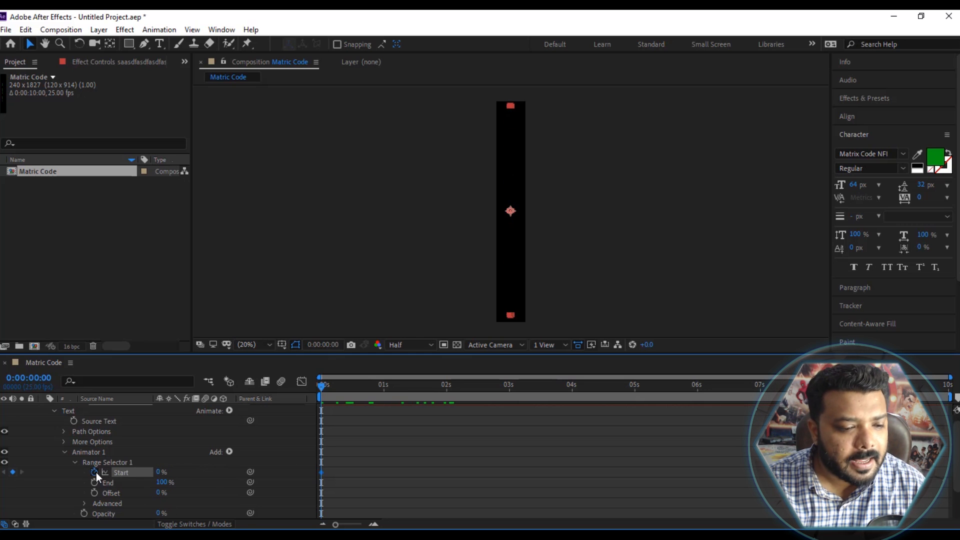
{"action": "left_click_drag", "start_coordinate": [400, 384], "coordinate": [635, 401]}
{"action": "left_click_drag", "start_coordinate": [197, 471], "coordinate": [266, 471]}
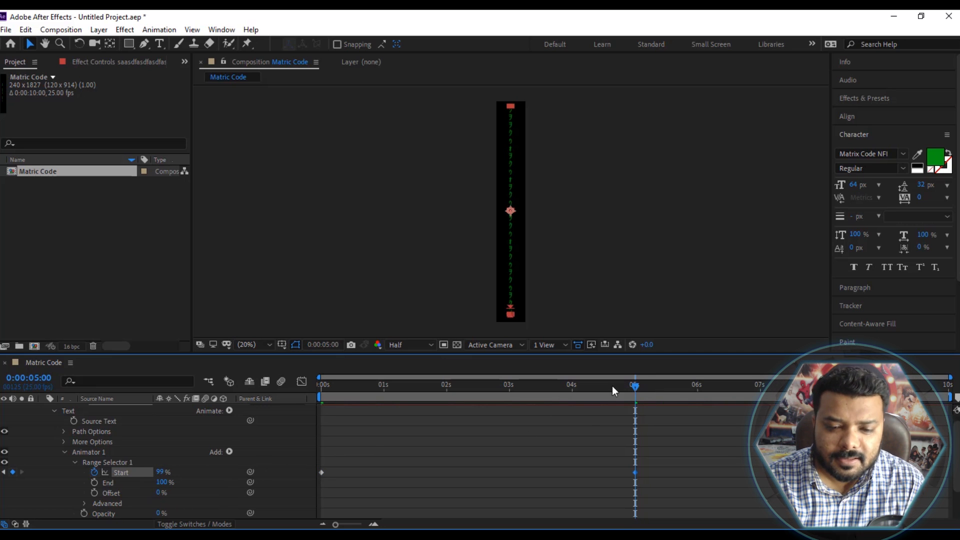
Preview the text reveal from the beginning, scrub to 0:00:03:22 and select the text layer.
{"action": "key", "text": "Home"}
{"action": "key", "text": "space"}
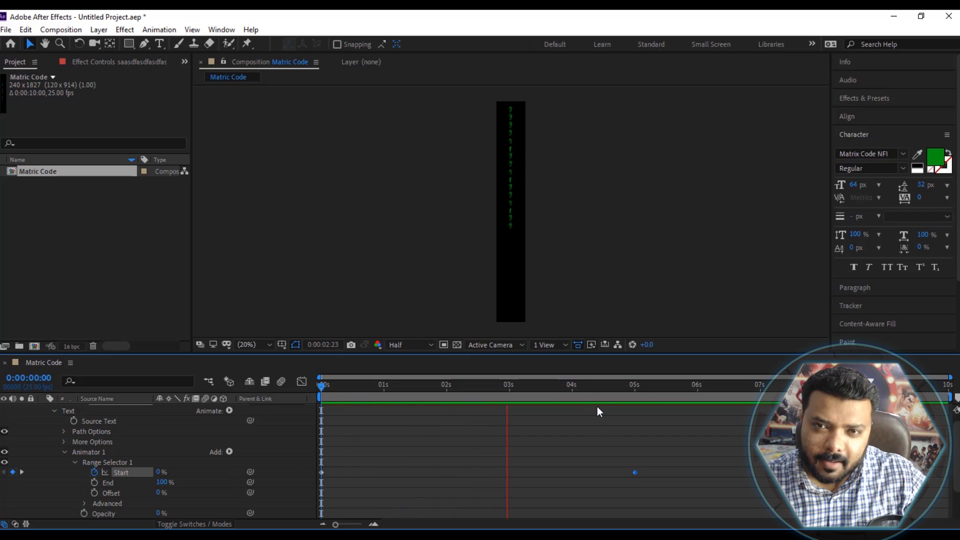
{"action": "left_click_drag", "start_coordinate": [542, 388], "coordinate": [565, 391]}
{"action": "scroll", "coordinate": [614, 457], "scroll_direction": "up", "scroll_amount": 1}
{"action": "left_click", "coordinate": [578, 408]}
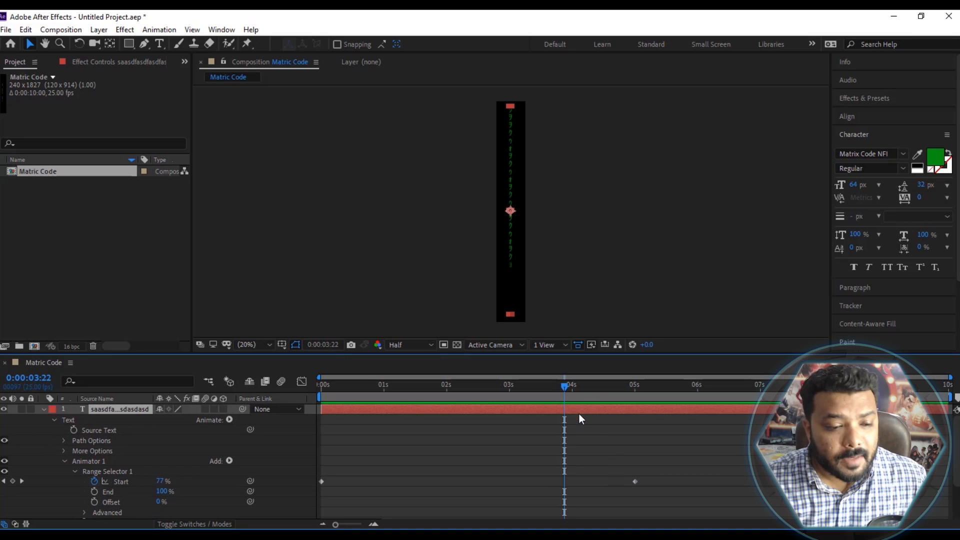
Apply the Transition Linear Wipe effect to the text layer and set its Wipe Angle to 180°.
{"action": "left_click", "coordinate": [876, 97]}
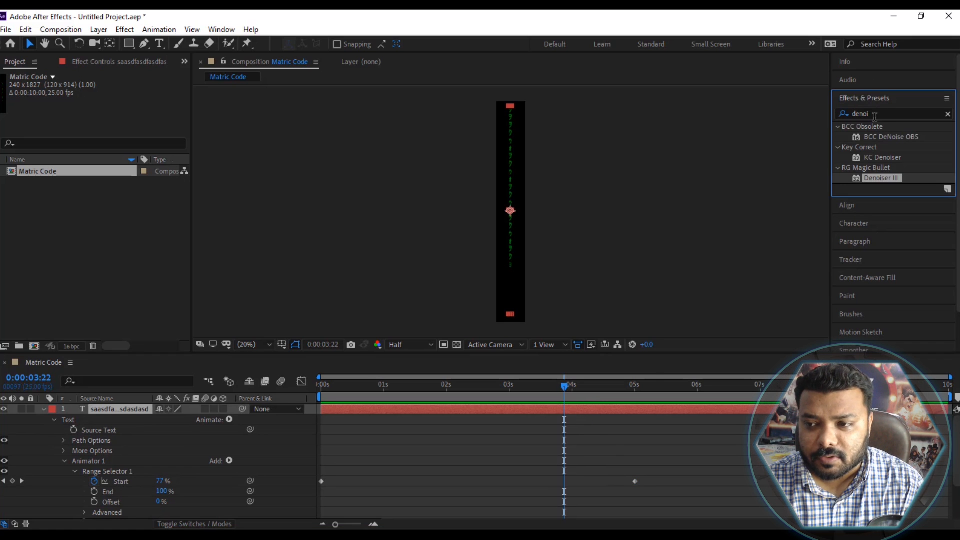
{"action": "left_click", "coordinate": [877, 112]}
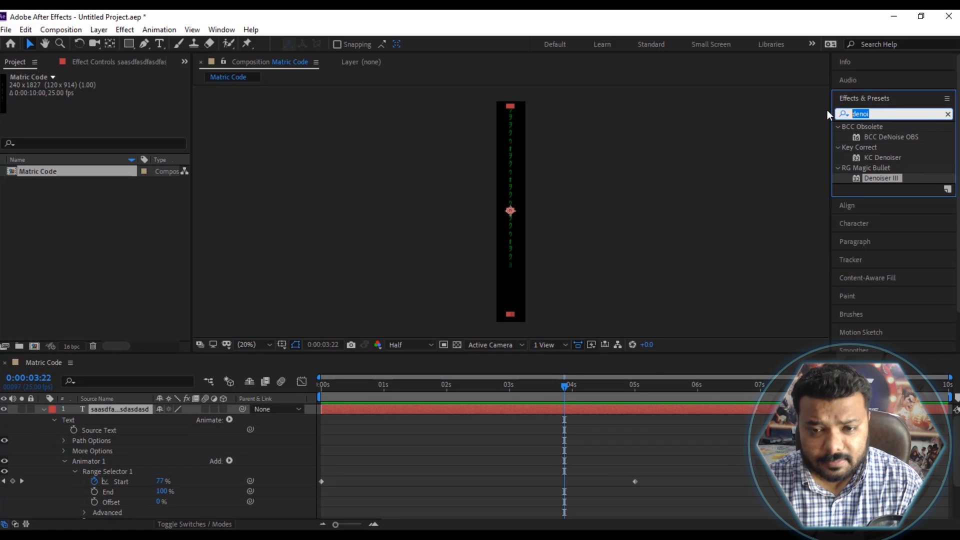
{"action": "type", "text": "linear"}
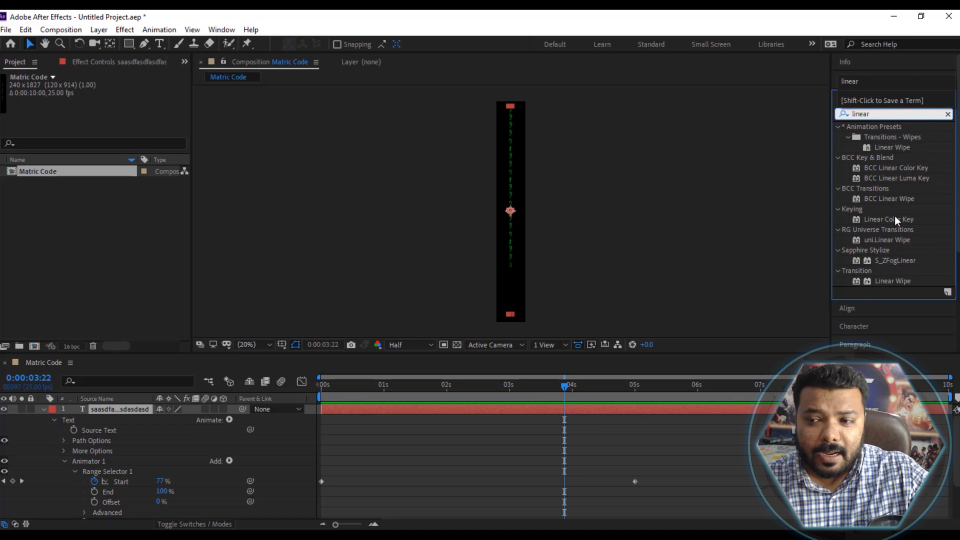
{"action": "left_click_drag", "start_coordinate": [892, 221], "coordinate": [615, 408]}
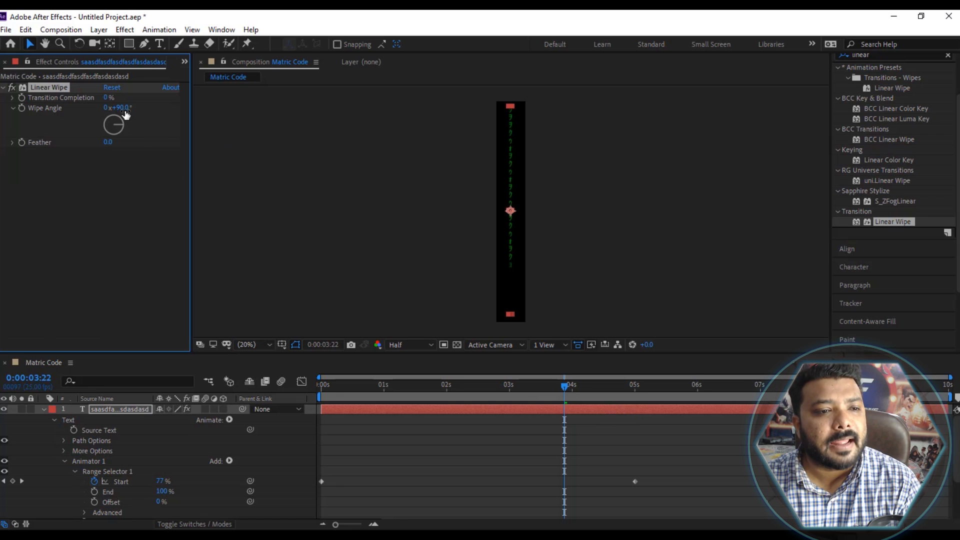
{"action": "type", "text": "180"}
{"action": "key", "text": "Return"}
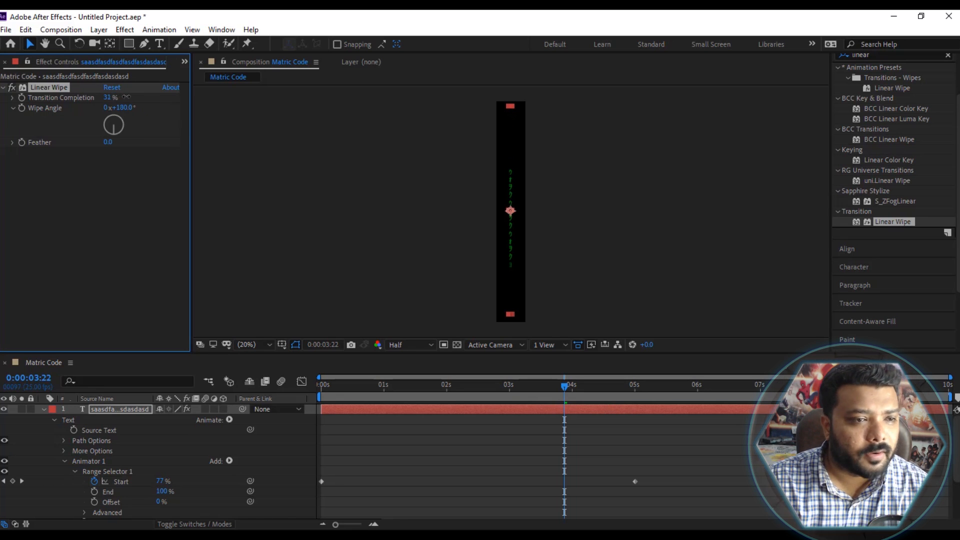
Keyframe Linear Wipe's Transition Completion from 0% at 0:00:03:22 to 100% at 0:00:06:00, and preview the wipe from the beginning.
{"action": "left_click", "coordinate": [21, 97]}
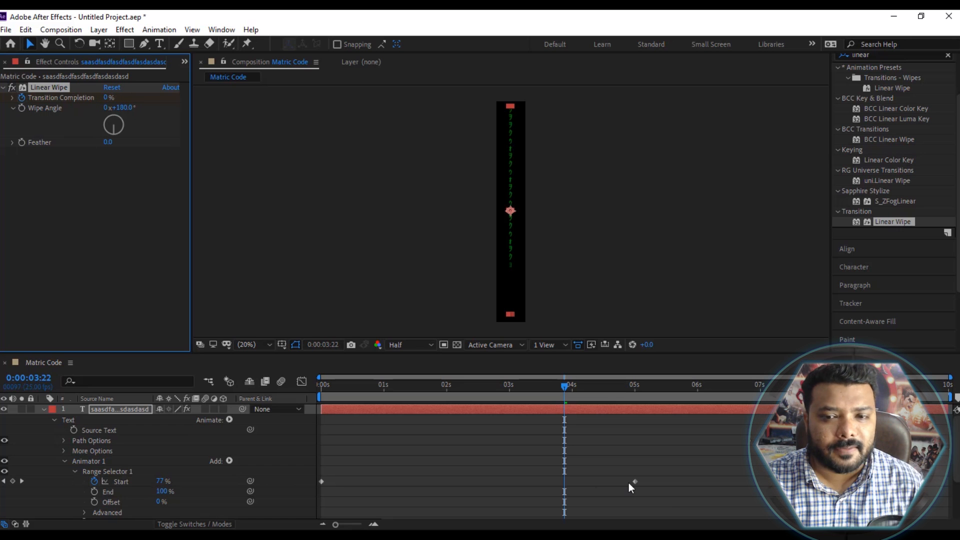
{"action": "left_click_drag", "start_coordinate": [613, 389], "coordinate": [695, 389]}
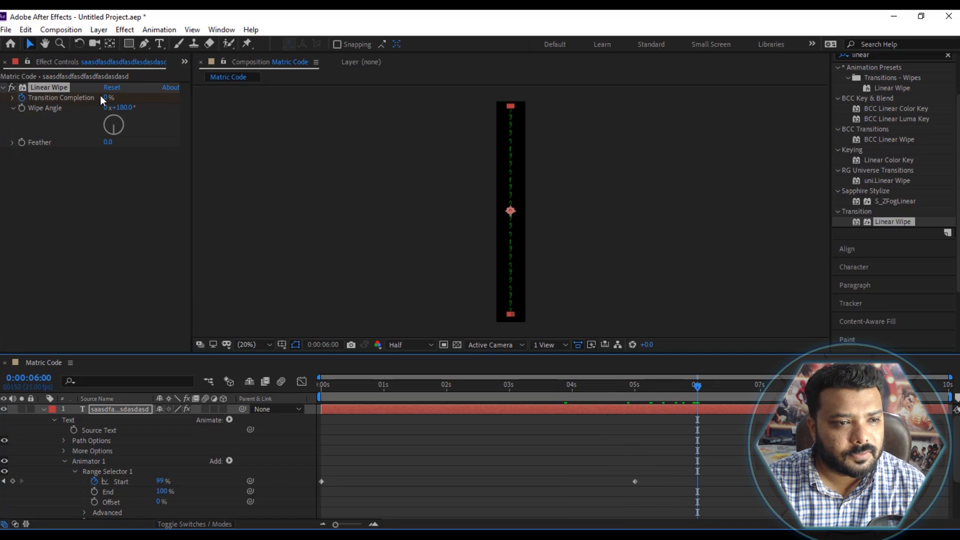
{"action": "left_click_drag", "start_coordinate": [108, 97], "coordinate": [165, 97]}
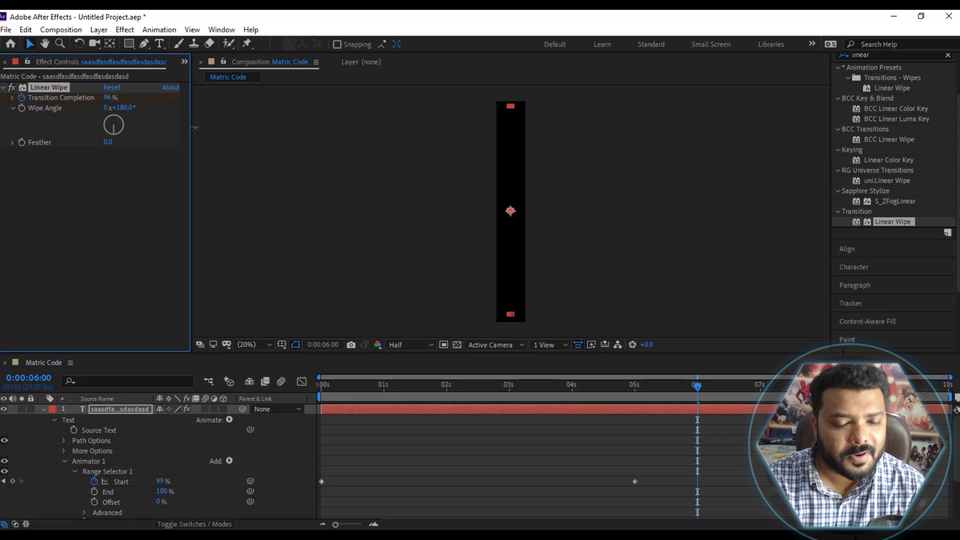
{"action": "left_click", "coordinate": [266, 398]}
{"action": "key", "text": "Home"}
{"action": "key", "text": "space"}
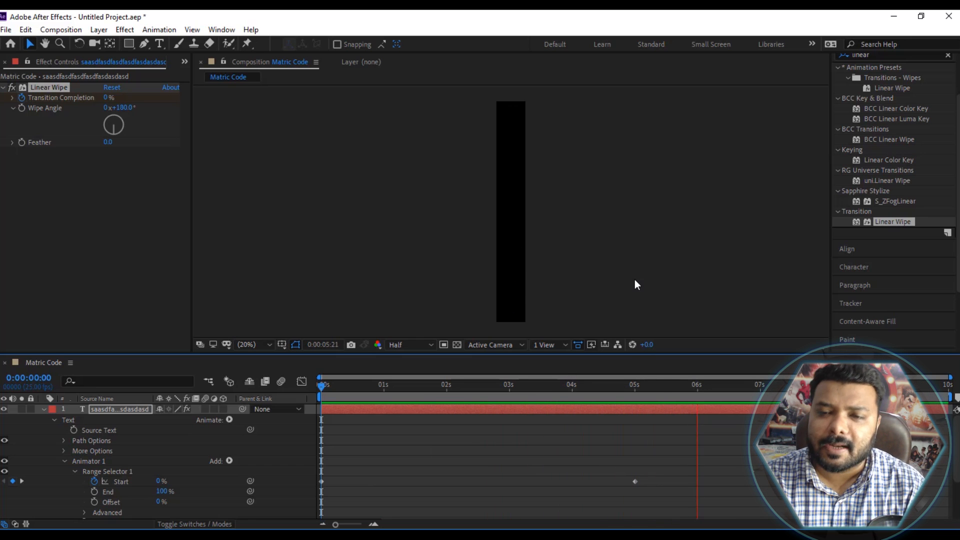
{"action": "left_click_drag", "start_coordinate": [543, 389], "coordinate": [487, 398]}
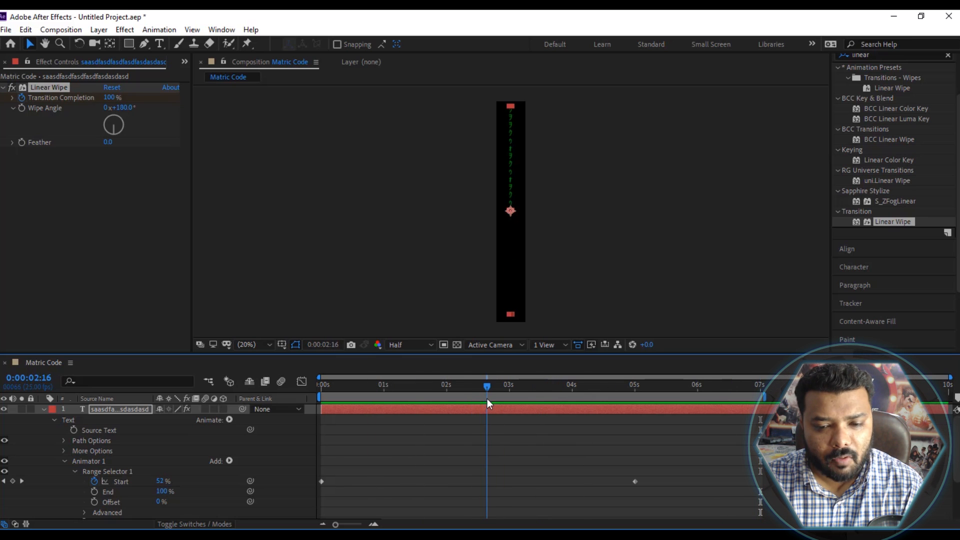
Duplicate the text layer and shift the duplicate to start a few frames after the original.
{"action": "left_click", "coordinate": [44, 409]}
{"action": "left_click", "coordinate": [97, 410]}
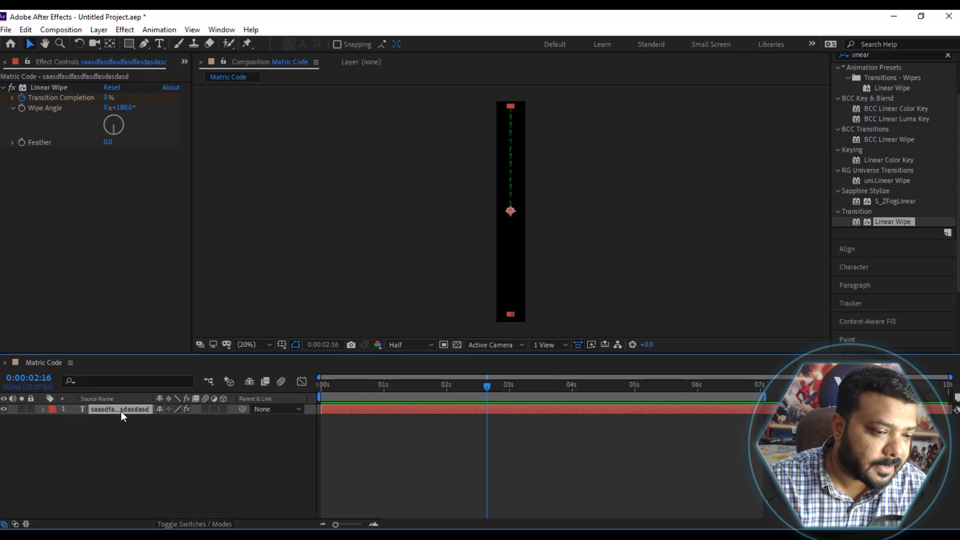
{"action": "key", "text": "ctrl+d"}
{"action": "left_click", "coordinate": [417, 449]}
{"action": "left_click", "coordinate": [356, 408]}
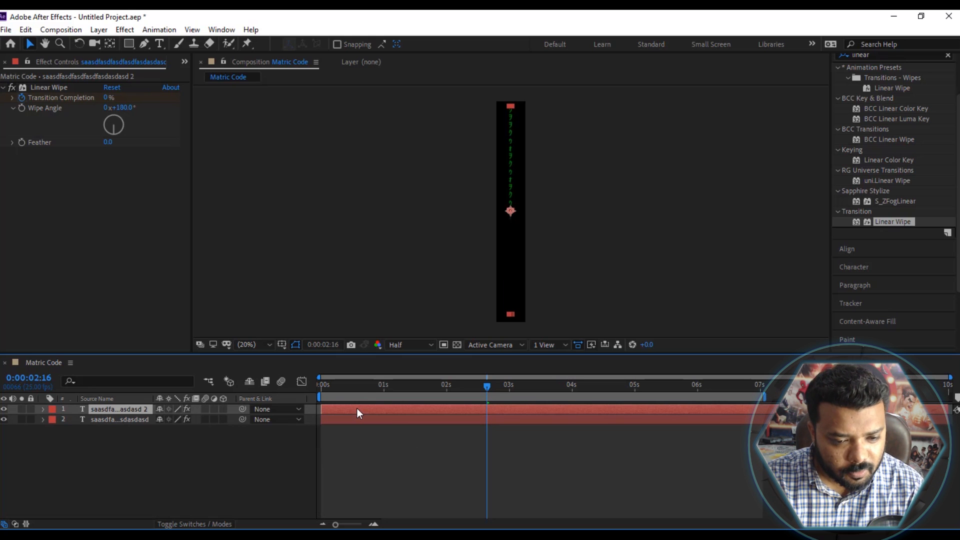
{"action": "mouse_move", "coordinate": [356, 408]}
{"action": "left_mouse_down"}
{"action": "mouse_move", "coordinate": [345, 421]}
{"action": "mouse_move", "coordinate": [342, 409]}
{"action": "mouse_move", "coordinate": [344, 419]}
{"action": "left_mouse_up"}
Change the fill color of the original, lower text layer to white.
{"action": "left_click", "coordinate": [345, 419]}
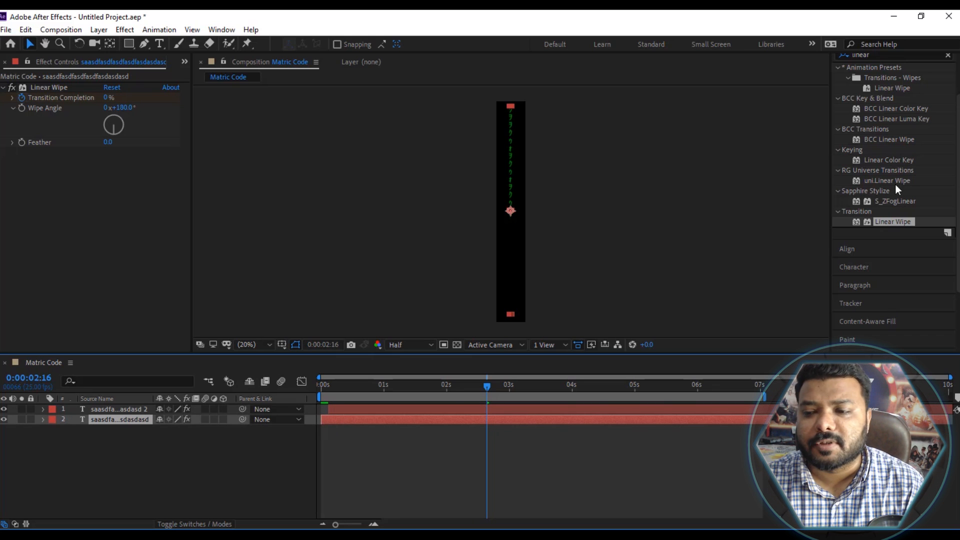
{"action": "left_click", "coordinate": [883, 266]}
{"action": "left_click", "coordinate": [936, 156]}
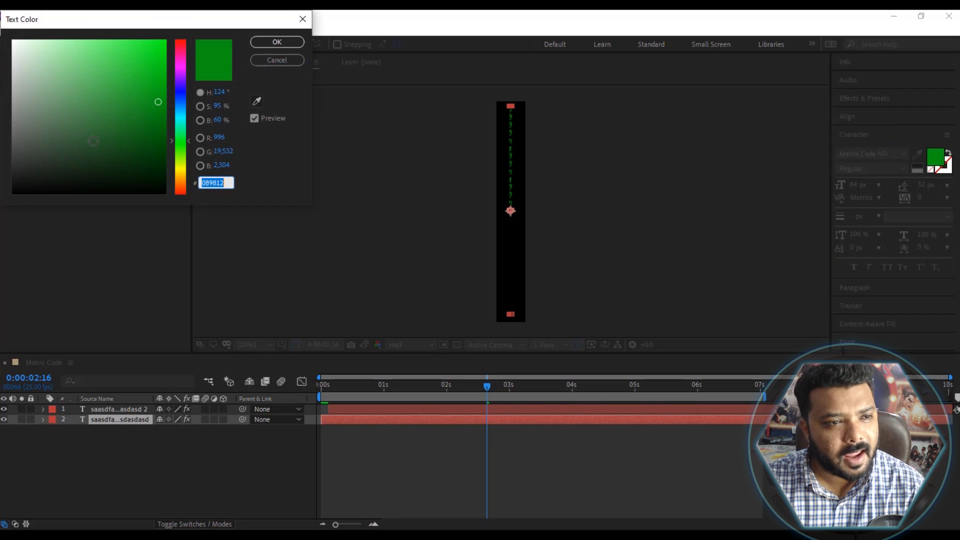
{"action": "left_click_drag", "start_coordinate": [66, 93], "coordinate": [13, 40]}
{"action": "left_click", "coordinate": [276, 42]}
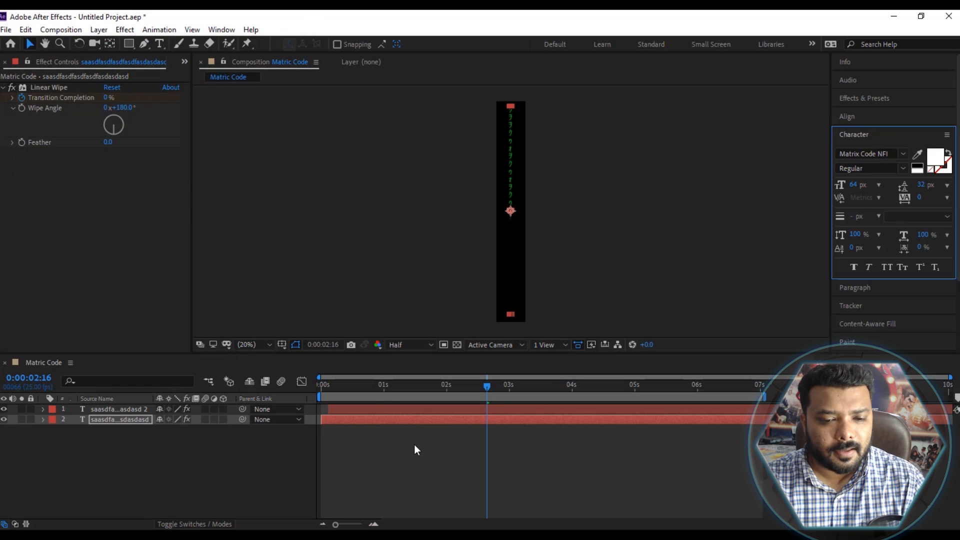
Play the animation and examine the leading character of the column up close, fit the composition to the viewer and return toward the start.
{"action": "left_click", "coordinate": [414, 444]}
{"action": "key", "text": "space"}
{"action": "scroll", "coordinate": [507, 215], "scroll_direction": "up", "scroll_amount": 3}
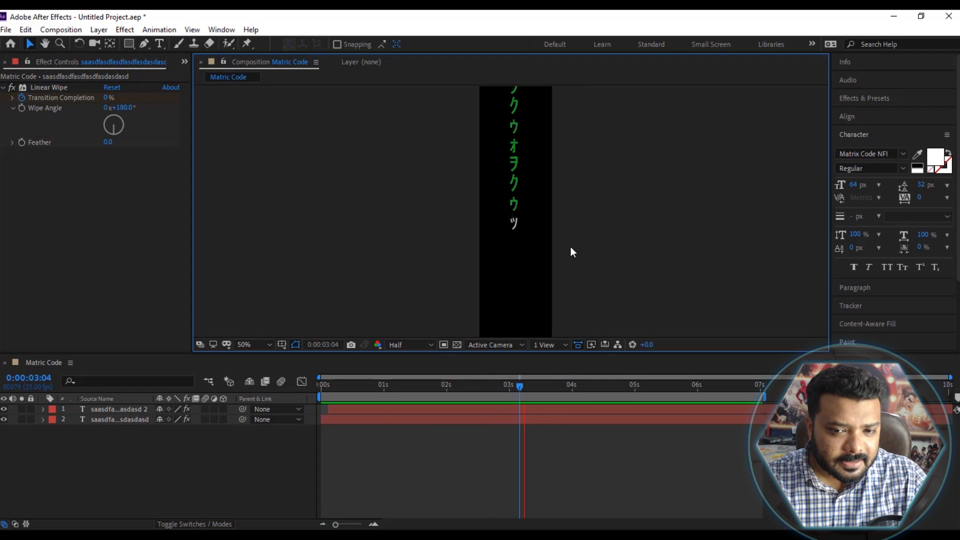
{"action": "scroll", "coordinate": [557, 274], "scroll_direction": "down", "scroll_amount": 2}
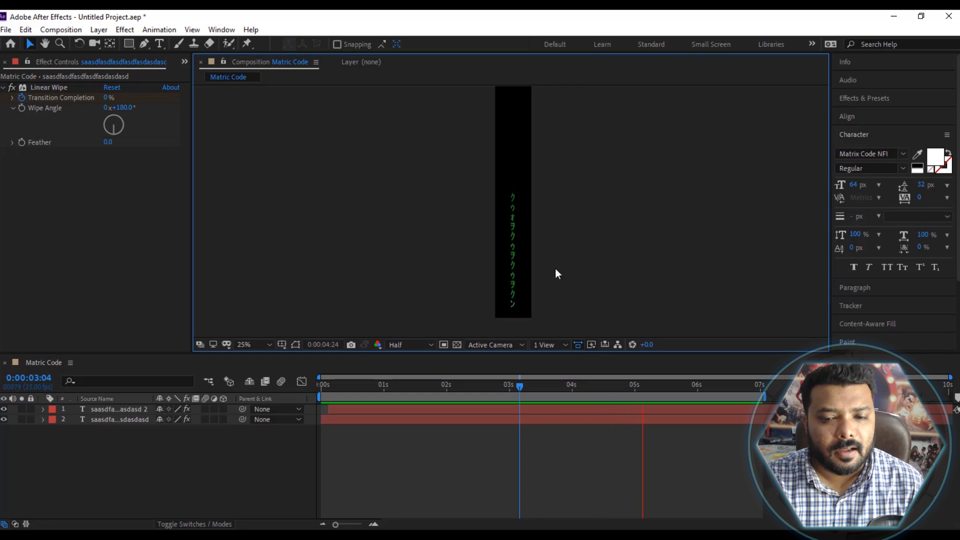
{"action": "left_click_drag", "start_coordinate": [753, 385], "coordinate": [576, 385]}
{"action": "left_click", "coordinate": [606, 401]}
{"action": "left_click", "coordinate": [260, 344]}
{"action": "left_click", "coordinate": [280, 141]}
{"action": "left_click", "coordinate": [320, 385]}
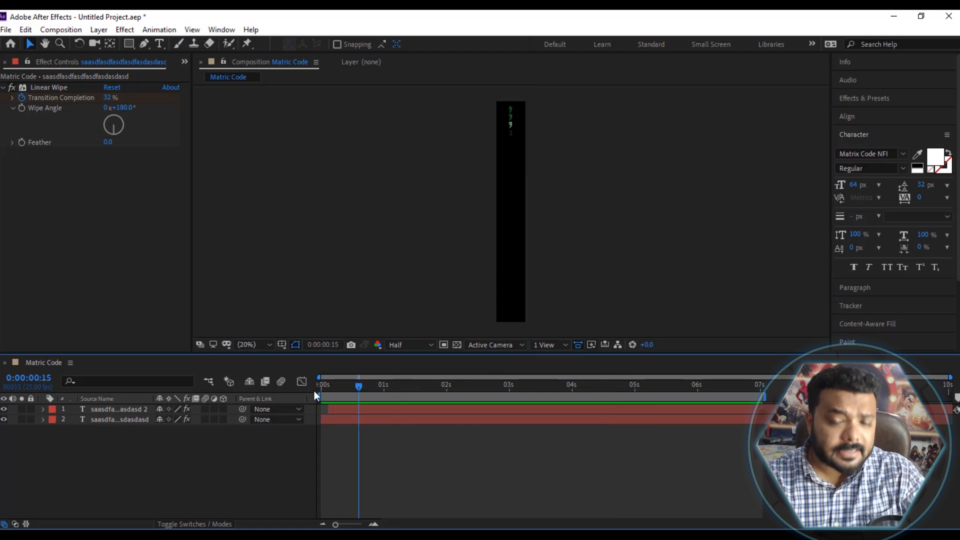
Add the Matric Code composition to the render queue and open its output module settings.
{"action": "left_click", "coordinate": [345, 409]}
{"action": "left_click", "coordinate": [61, 29]}
{"action": "left_click", "coordinate": [227, 162]}
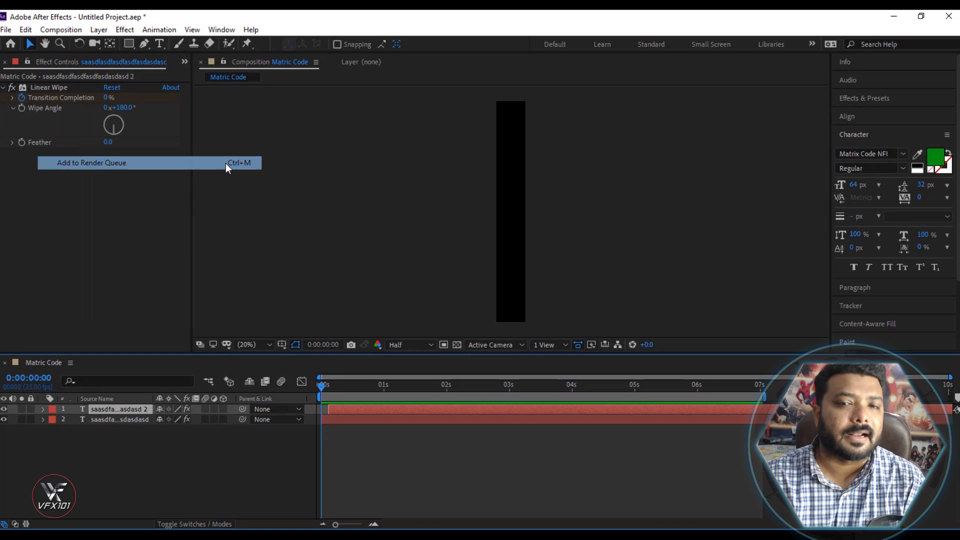
{"action": "left_click", "coordinate": [98, 443]}
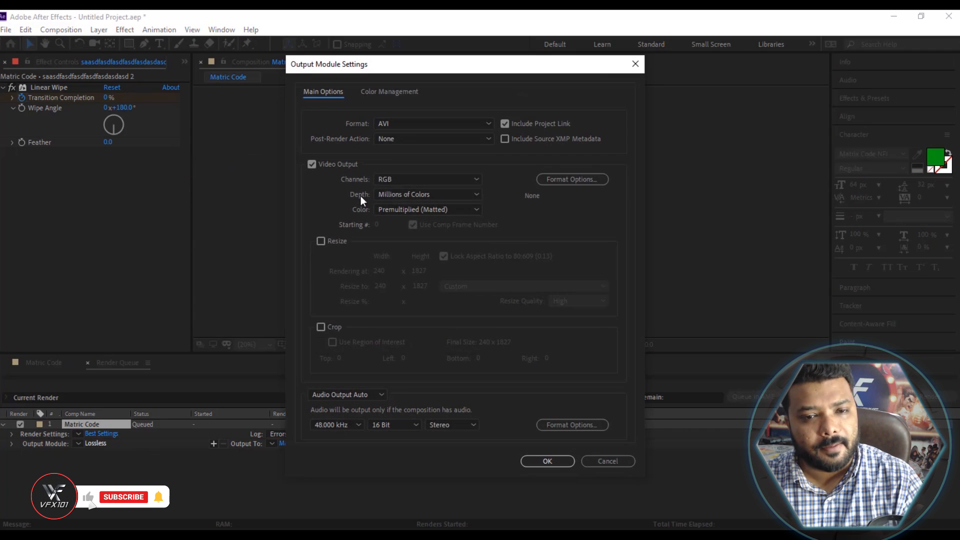
Set the output format to QuickTime with RGB + Alpha channels and accept the output module settings.
{"action": "left_click", "coordinate": [392, 127]}
{"action": "left_click", "coordinate": [416, 283]}
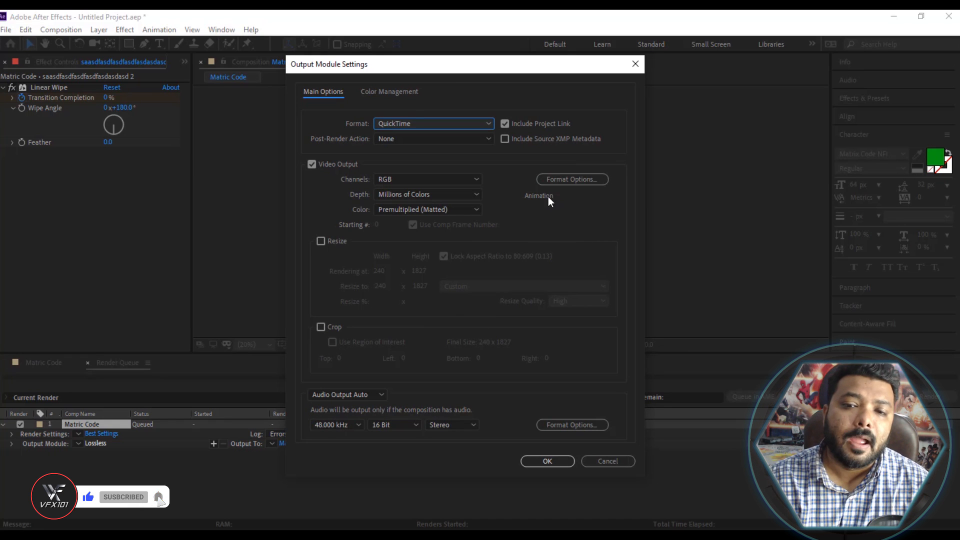
{"action": "left_click", "coordinate": [422, 179]}
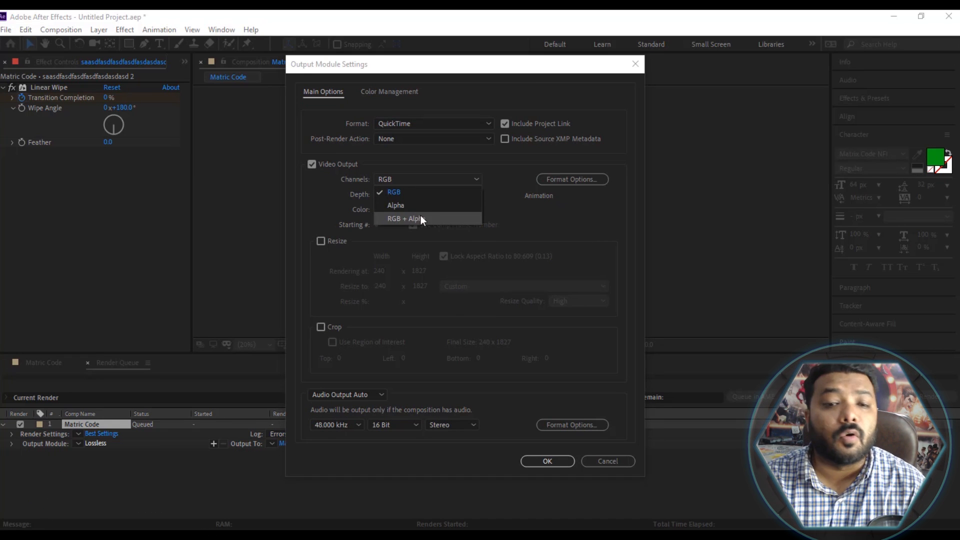
{"action": "left_click", "coordinate": [424, 217]}
{"action": "left_click", "coordinate": [548, 461]}
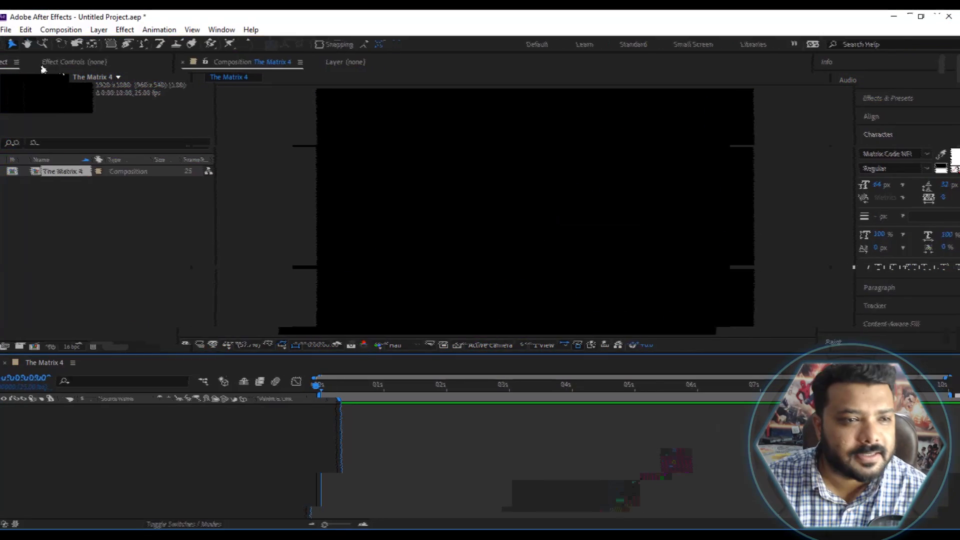
Create a black 1920 x 1080 px solid named "Matrix Particle" in The Matrix 4 composition.
{"action": "left_click", "coordinate": [98, 29]}
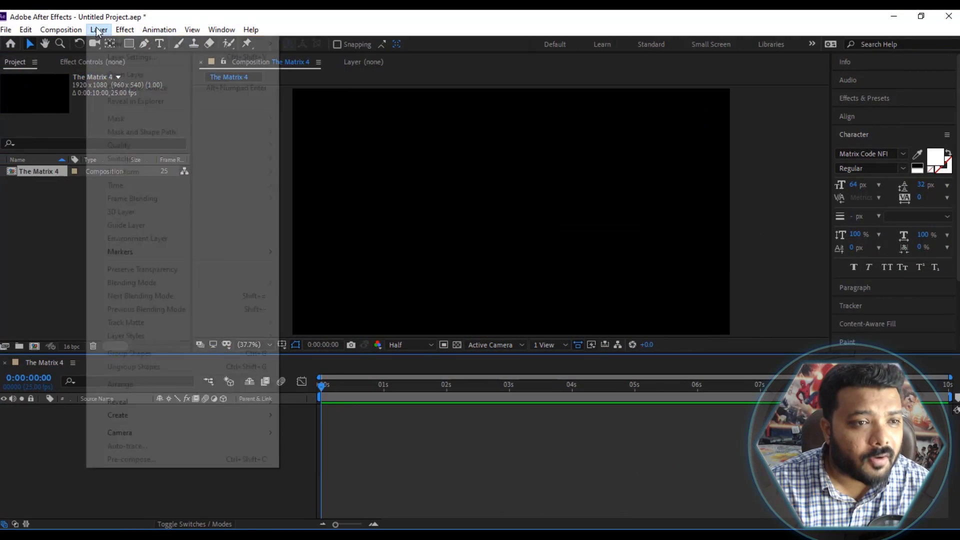
{"action": "mouse_move", "coordinate": [100, 43]}
{"action": "left_click", "coordinate": [333, 59]}
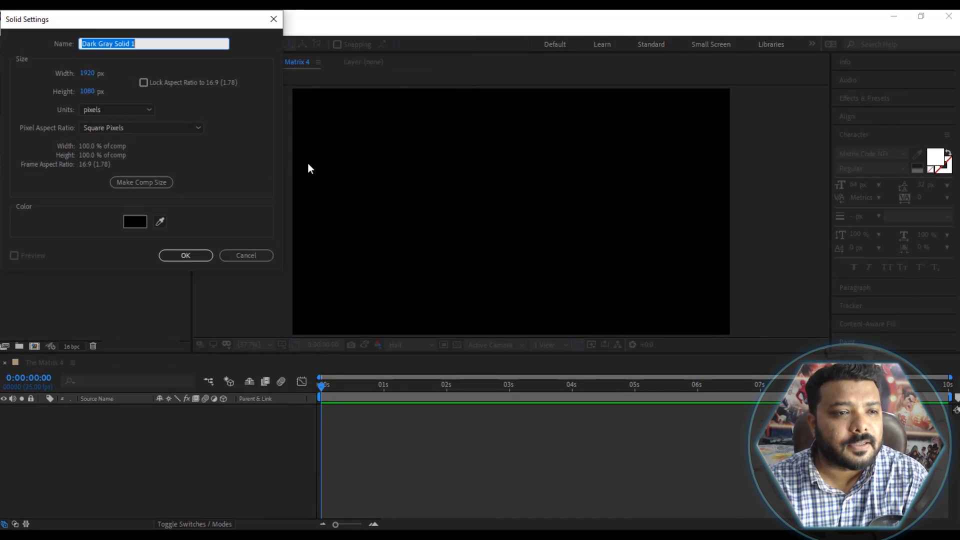
{"action": "type", "text": "Ma"}
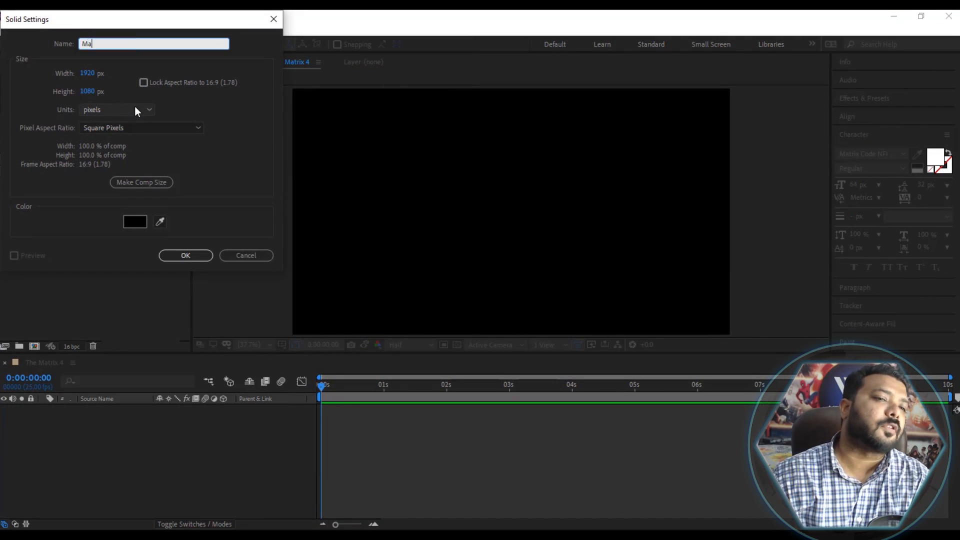
{"action": "type", "text": "trix Particle"}
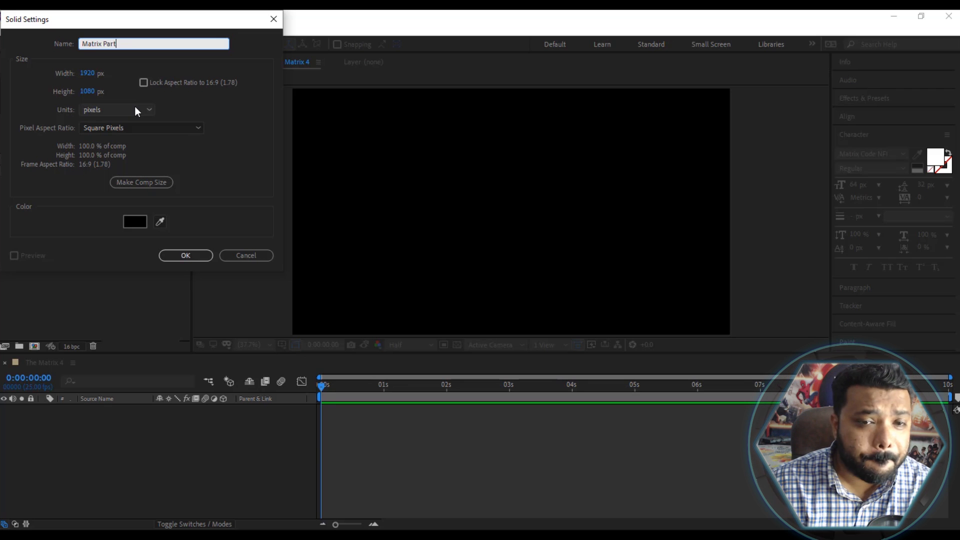
{"action": "key", "text": "Return"}
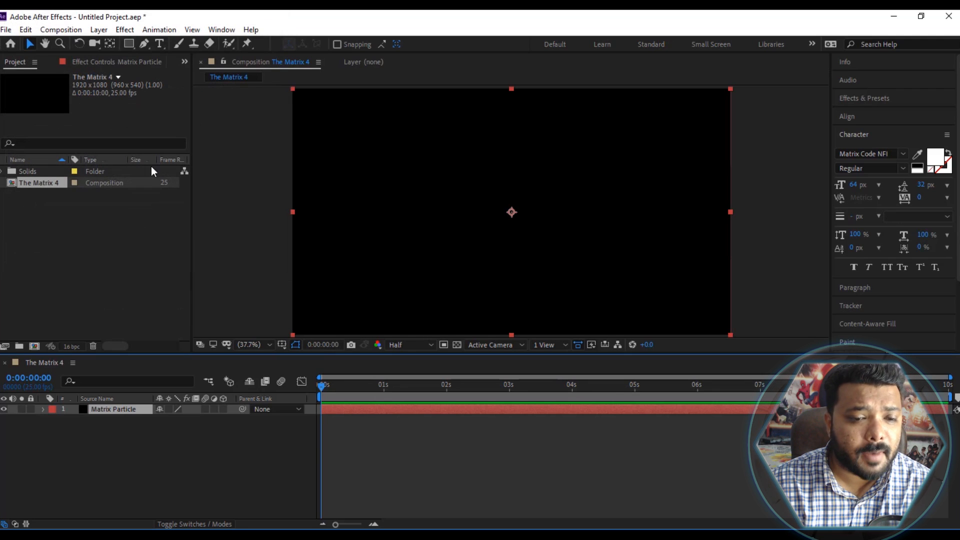
Apply the RG Trapcode Particular effect to the Matrix Particle solid.
{"action": "left_click", "coordinate": [124, 29]}
{"action": "mouse_move", "coordinate": [340, 102]}
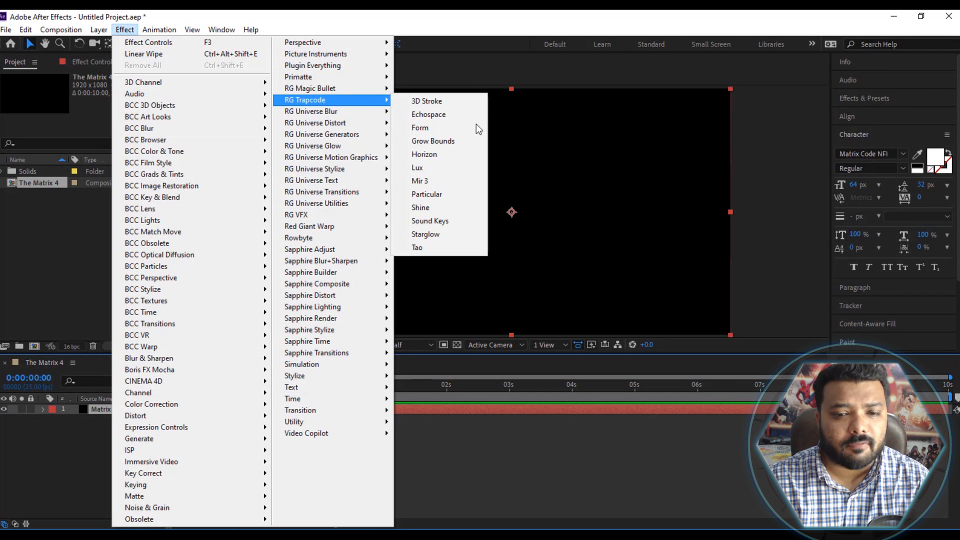
{"action": "left_click", "coordinate": [450, 194]}
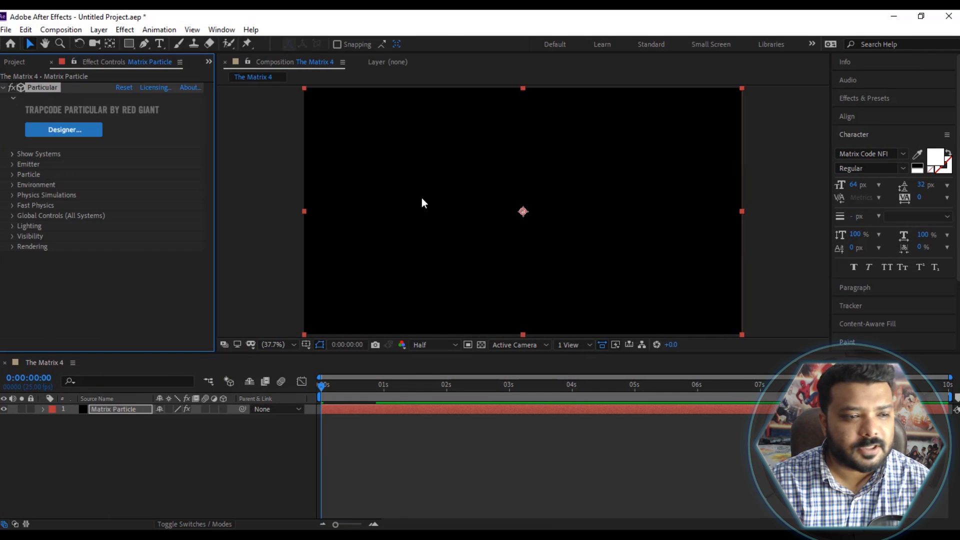
Set Particular's Emitter Type to Box and scrub to 0:00:02:04 to view the particles.
{"action": "left_click", "coordinate": [12, 166]}
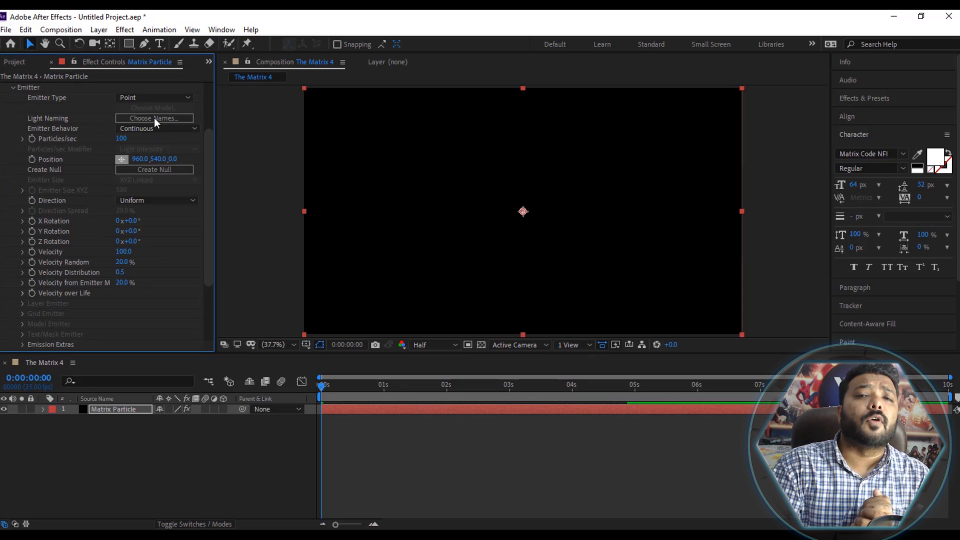
{"action": "left_click", "coordinate": [156, 100]}
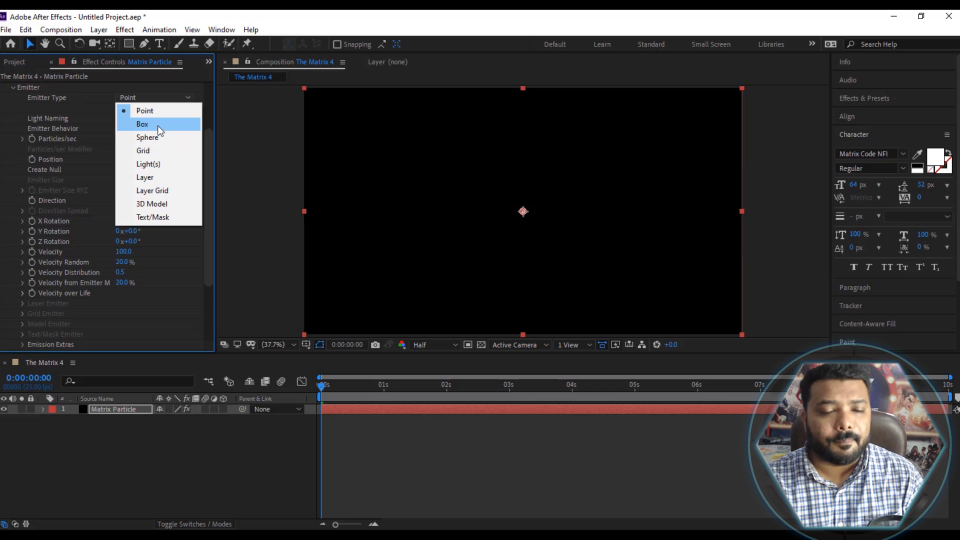
{"action": "left_click", "coordinate": [158, 125]}
{"action": "left_click_drag", "start_coordinate": [350, 400], "coordinate": [455, 398]}
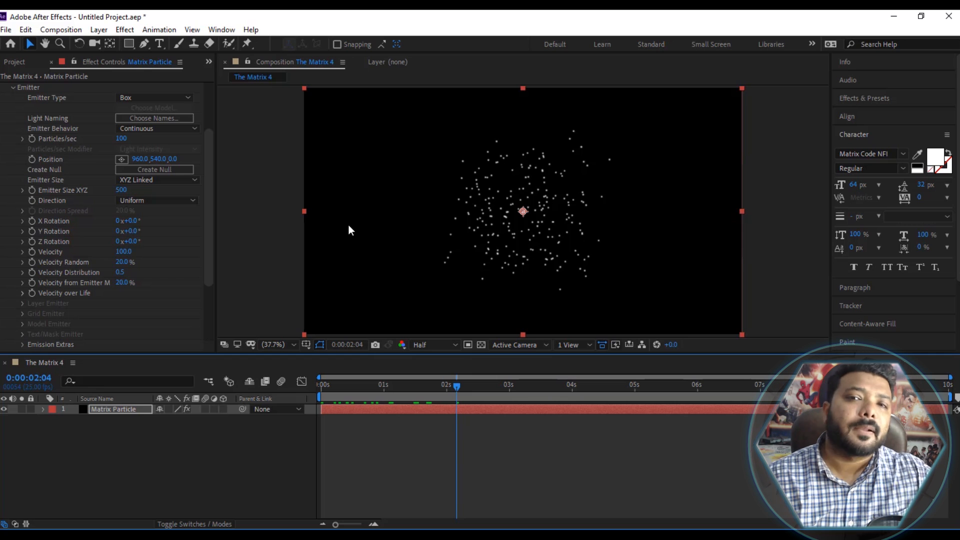
Set the emitter size to XYZ Individual with X 2167, Y 2224 and Z 4250.
{"action": "left_click", "coordinate": [166, 178]}
{"action": "left_click", "coordinate": [171, 204]}
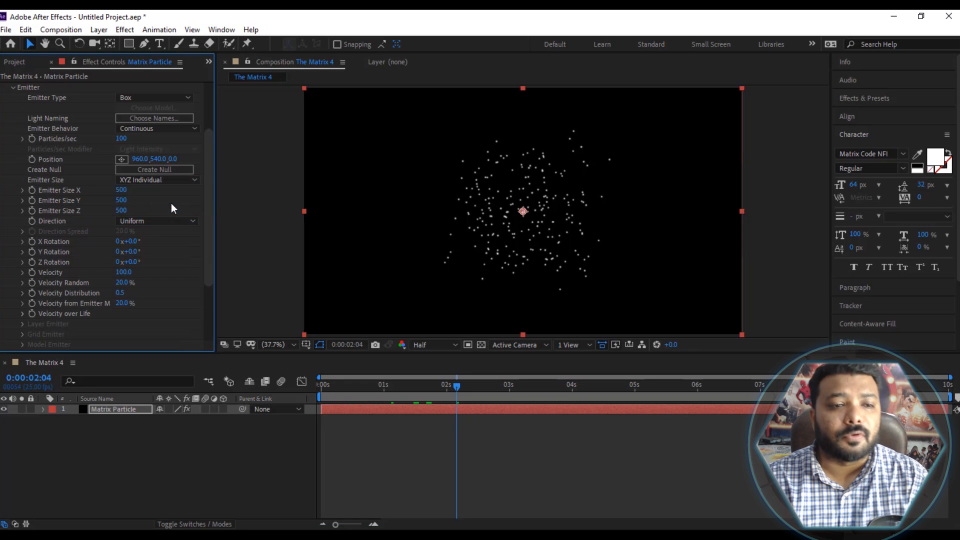
{"action": "left_click", "coordinate": [124, 191]}
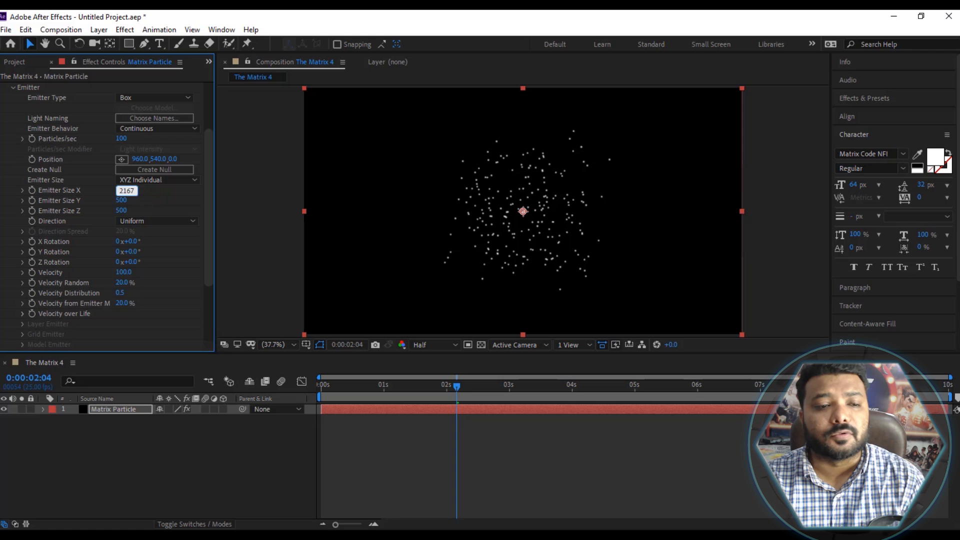
{"action": "key", "text": "Return"}
{"action": "left_click", "coordinate": [125, 201]}
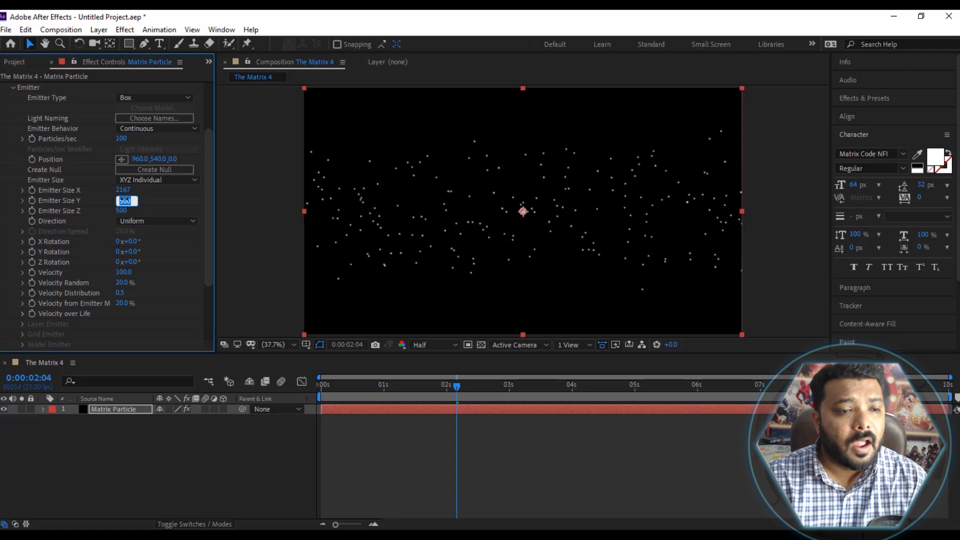
{"action": "type", "text": "1224"}
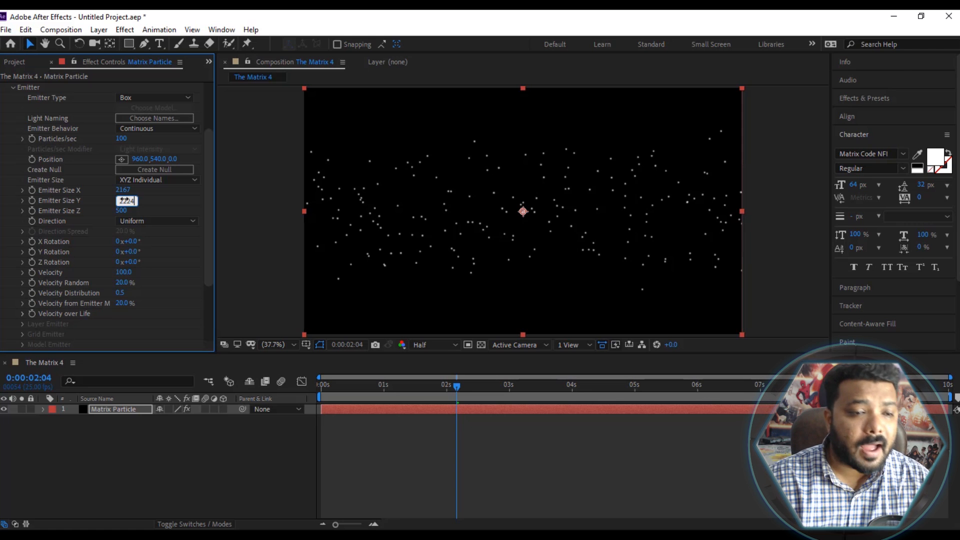
{"action": "key", "text": "Return"}
{"action": "left_click", "coordinate": [122, 210]}
{"action": "type", "text": "4250"}
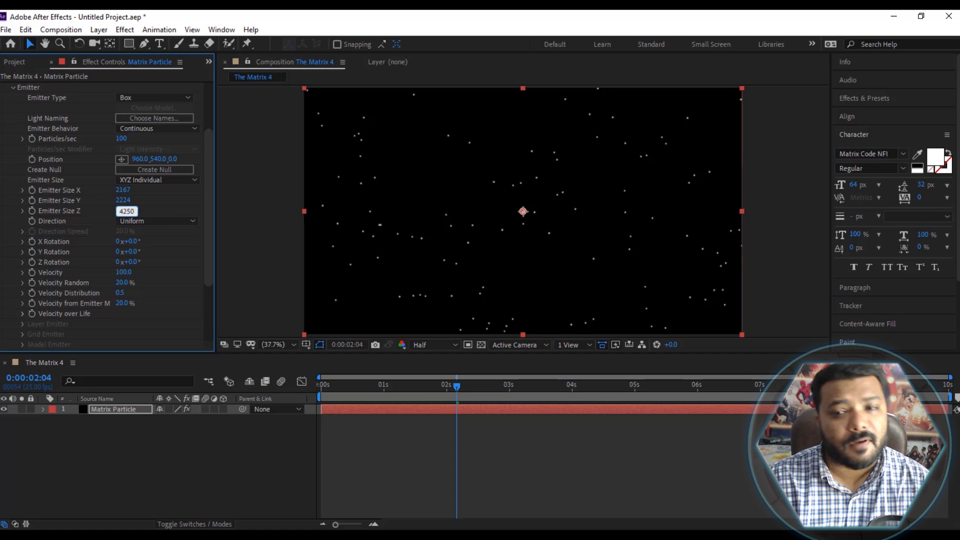
{"action": "key", "text": "Return"}
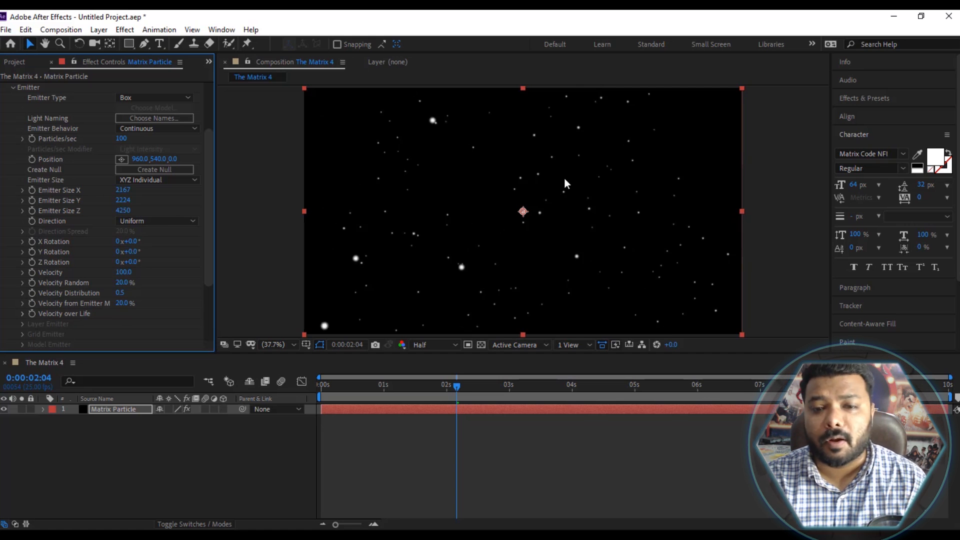
Preview the widened particle field from the start and stop at 0:00:01:23.
{"action": "left_click_drag", "start_coordinate": [325, 385], "coordinate": [301, 388]}
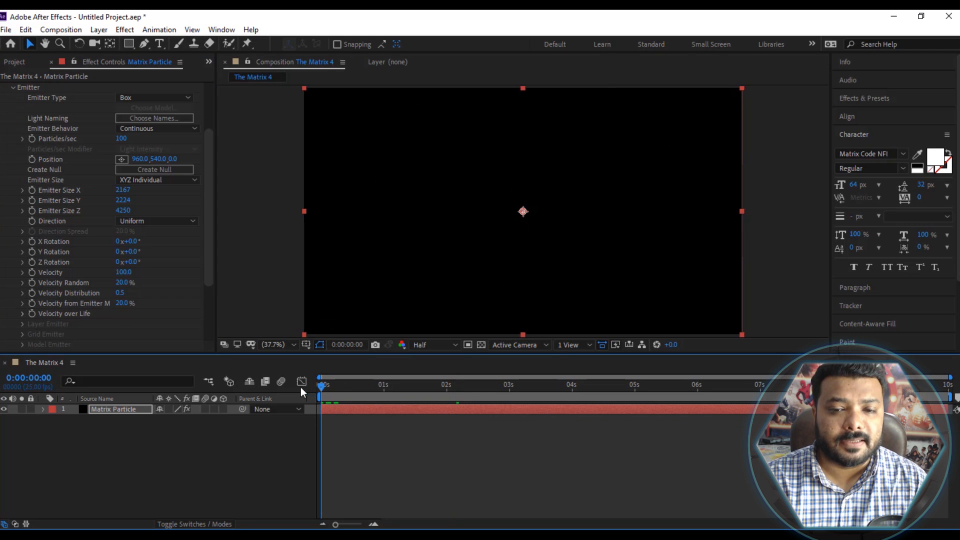
{"action": "key", "text": "space"}
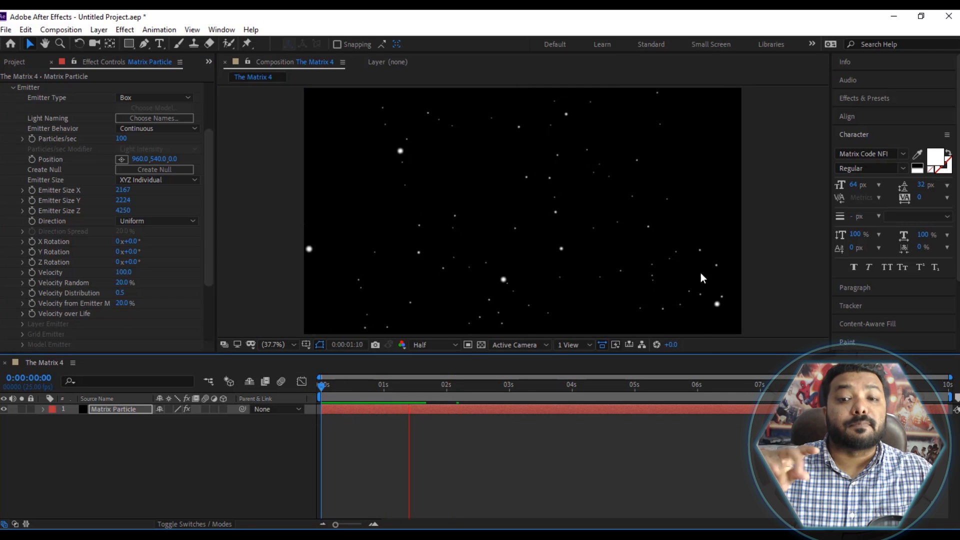
{"action": "left_click_drag", "start_coordinate": [505, 394], "coordinate": [442, 394]}
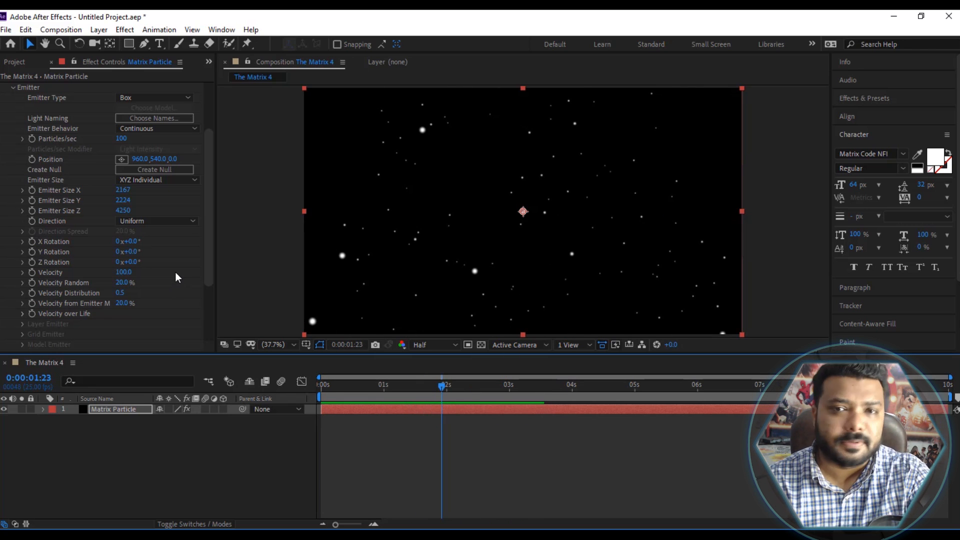
Set the emitter Direction to Directional with a Direction Spread of 0% and a Velocity of 0.
{"action": "left_click", "coordinate": [157, 223]}
{"action": "left_click", "coordinate": [166, 247]}
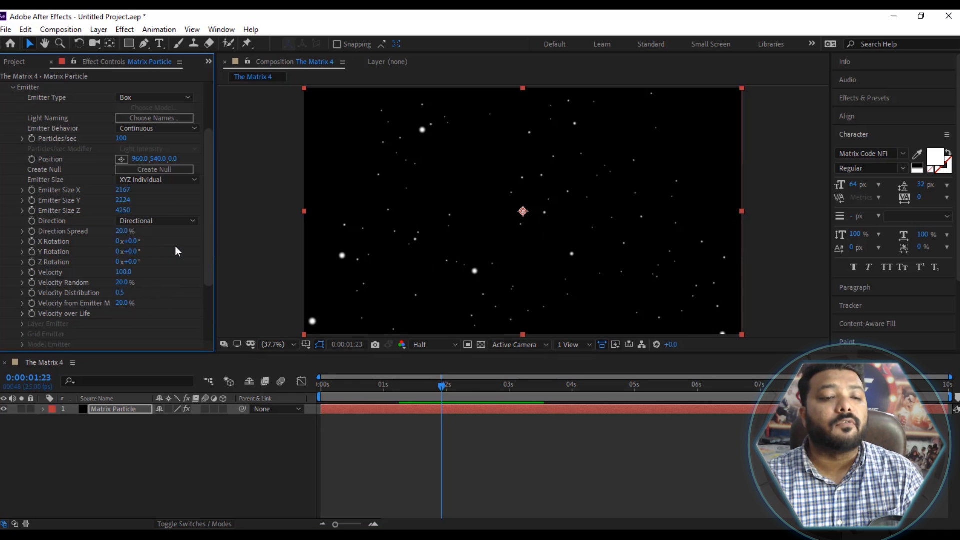
{"action": "left_click", "coordinate": [122, 231]}
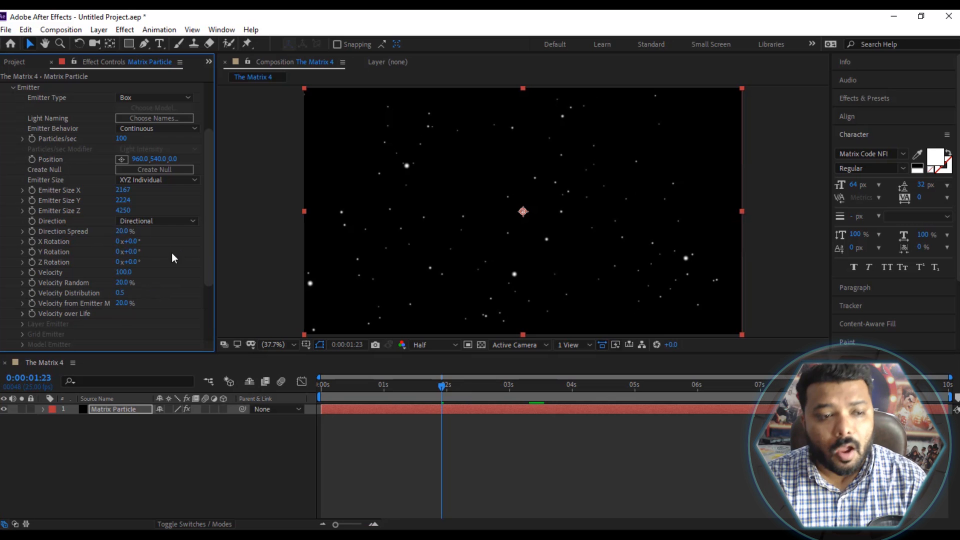
{"action": "type", "text": "0"}
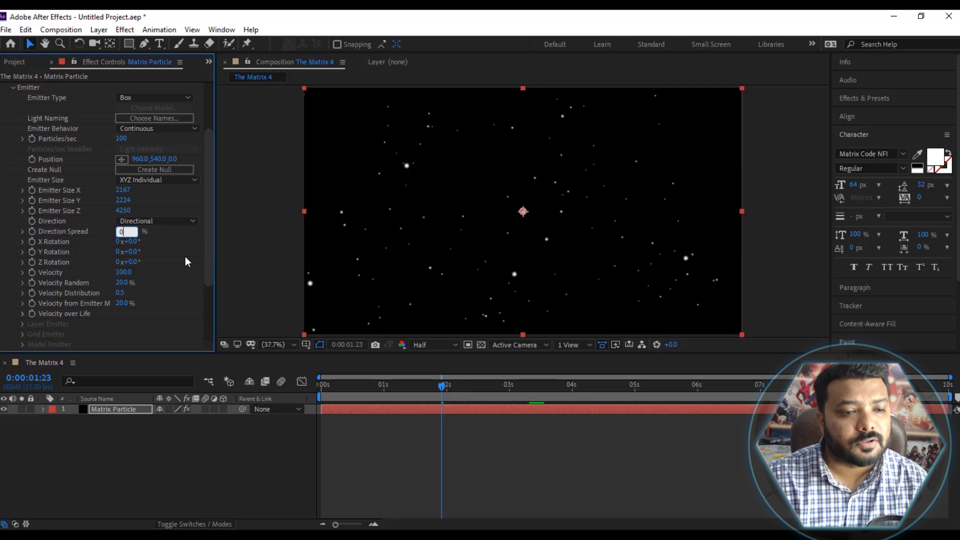
{"action": "key", "text": "Return"}
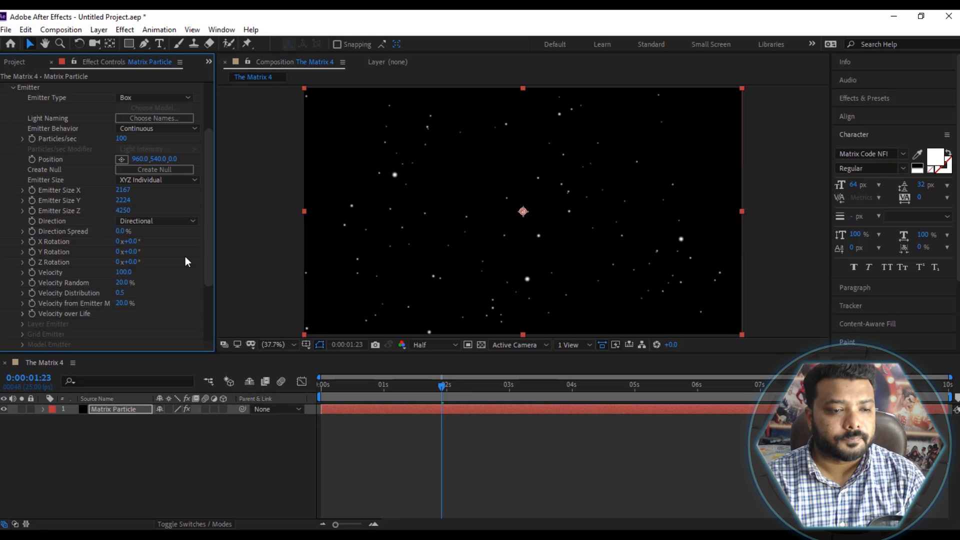
{"action": "left_click", "coordinate": [124, 273]}
{"action": "type", "text": "0"}
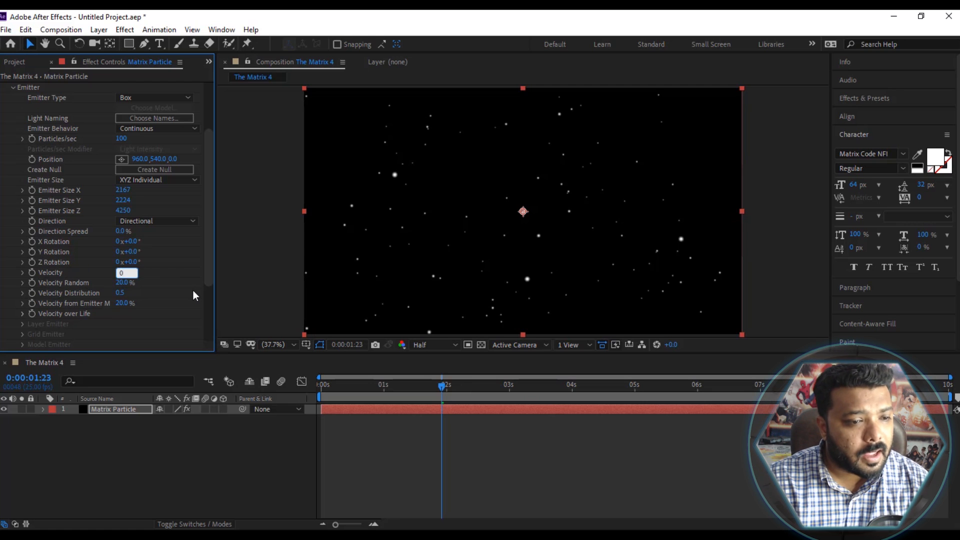
{"action": "key", "text": "Return"}
Play and scrub the composition from the start to check the particles' motion, then return to 0:00:00:00.
{"action": "left_click", "coordinate": [317, 384]}
{"action": "key", "text": "space"}
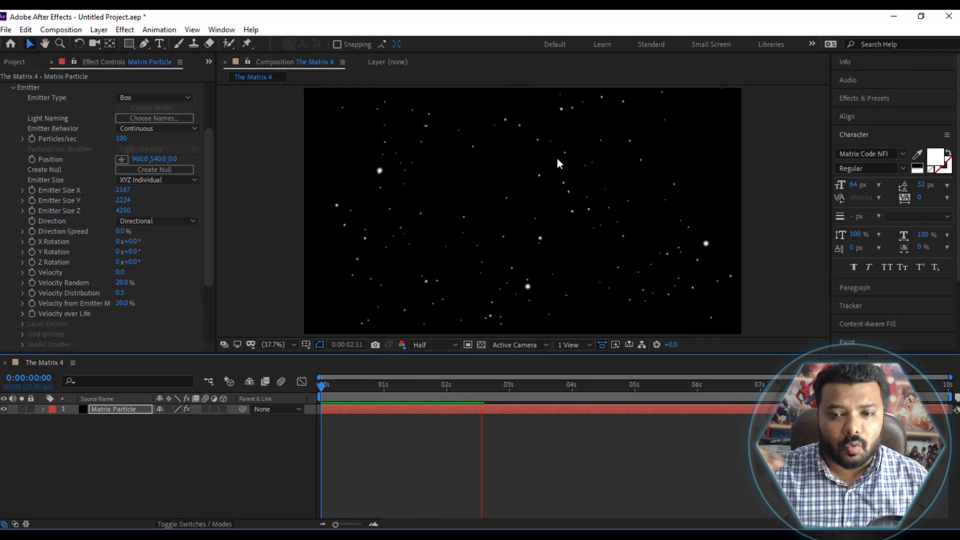
{"action": "left_click_drag", "start_coordinate": [412, 385], "coordinate": [468, 394]}
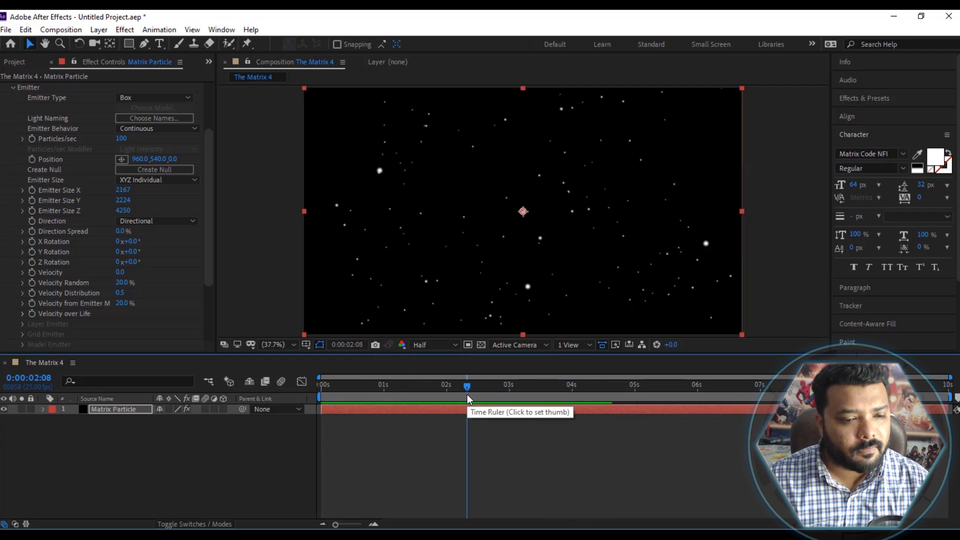
{"action": "left_click_drag", "start_coordinate": [417, 394], "coordinate": [301, 389]}
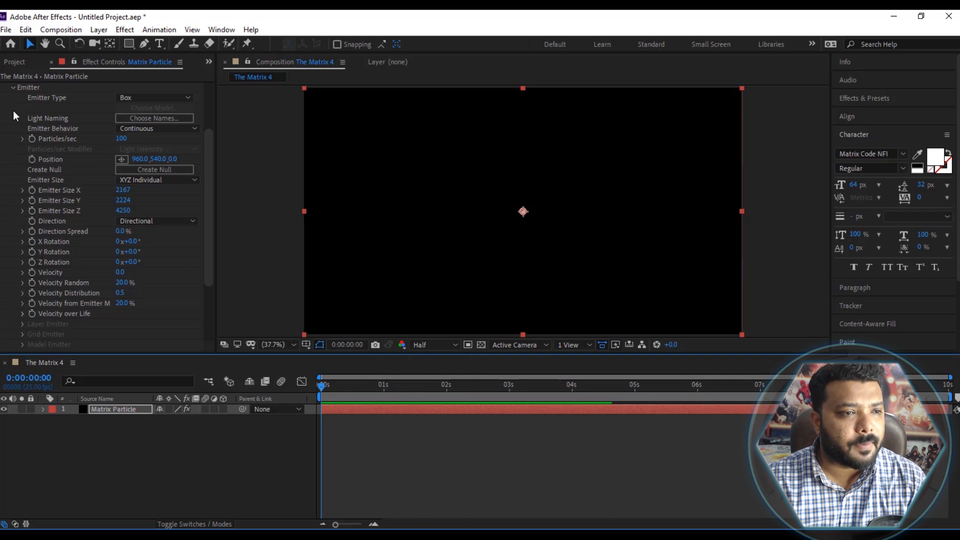
In Particular's Particle settings, change the Particle Type to Sprite with the current time at 0:00:01:05.
{"action": "left_click", "coordinate": [12, 88]}
{"action": "left_click", "coordinate": [12, 175]}
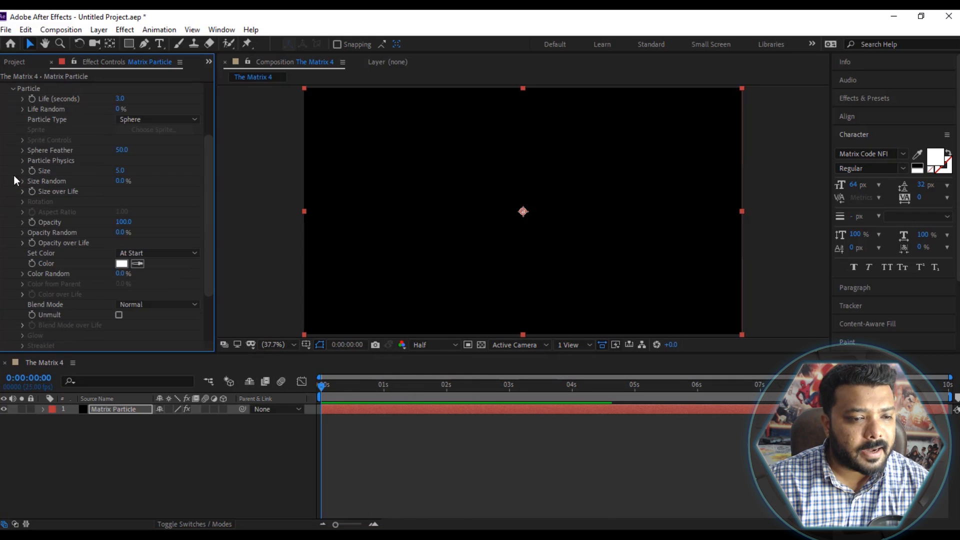
{"action": "key", "text": "space"}
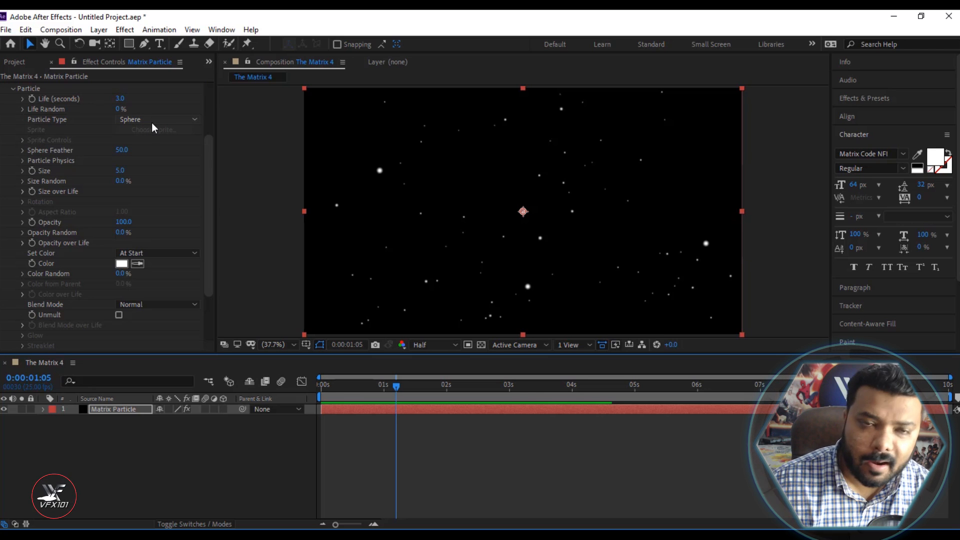
{"action": "left_click", "coordinate": [152, 122]}
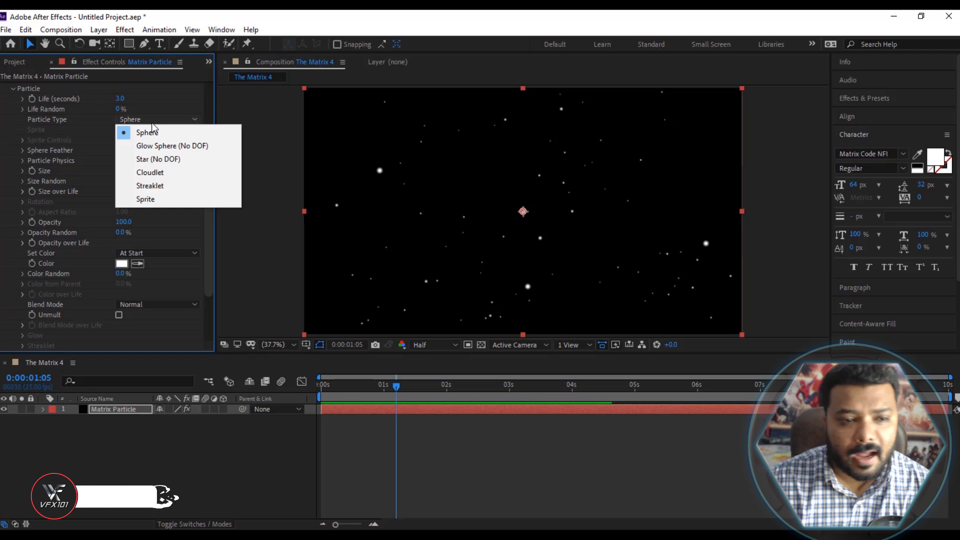
{"action": "left_click", "coordinate": [163, 198]}
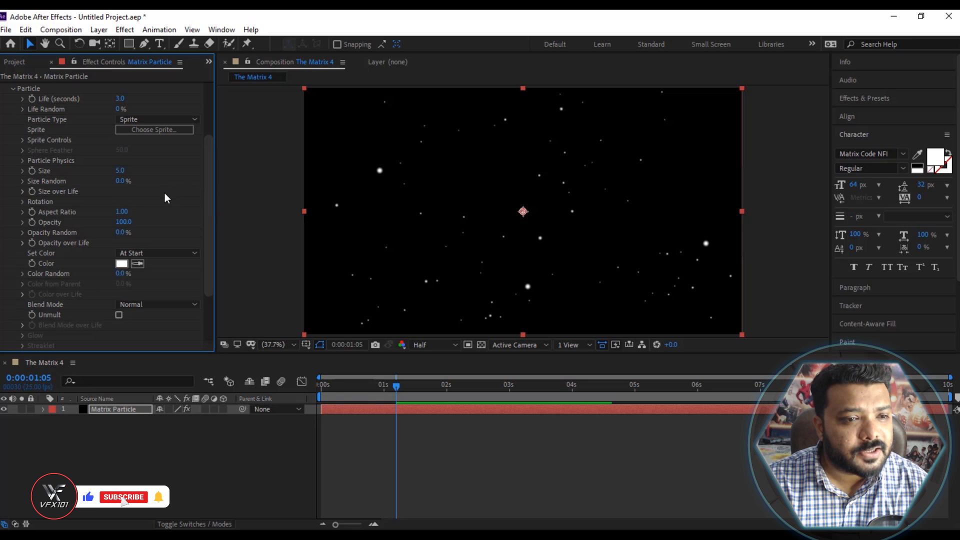
Add Matrix code alpha.mov as a custom sprite, assign it to the particles and preview the falling code.
{"action": "left_click", "coordinate": [159, 131]}
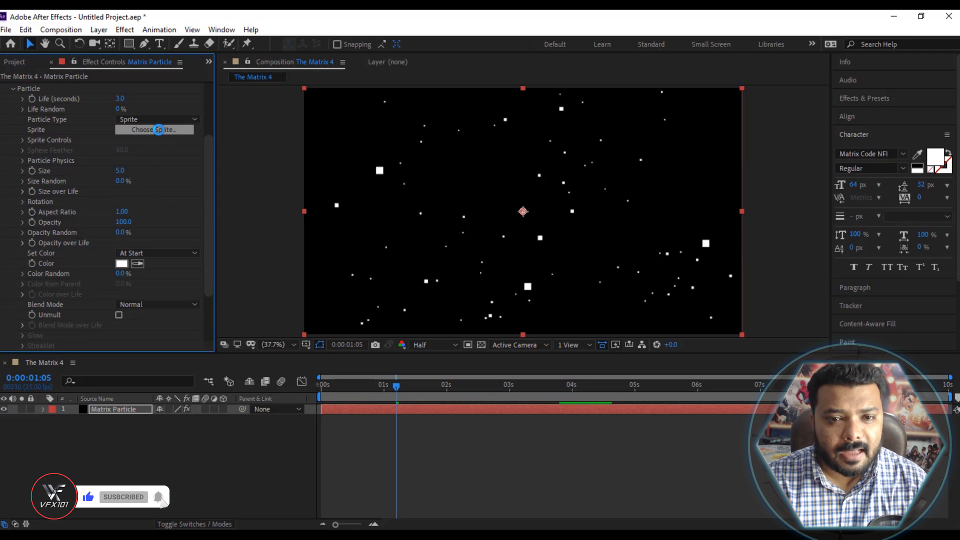
{"action": "left_click", "coordinate": [385, 99]}
{"action": "left_click", "coordinate": [440, 162]}
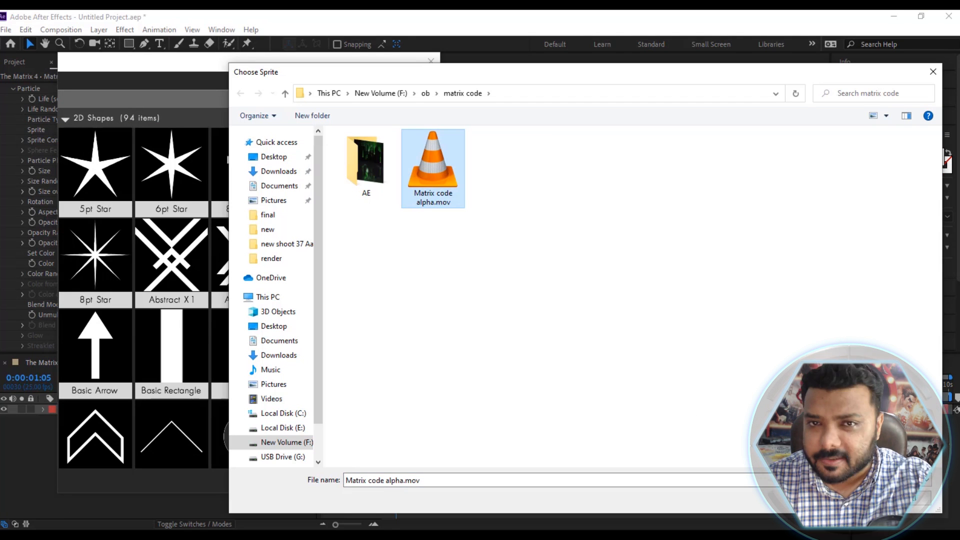
{"action": "key", "text": "Return"}
{"action": "left_click_drag", "start_coordinate": [437, 116], "coordinate": [427, 466]}
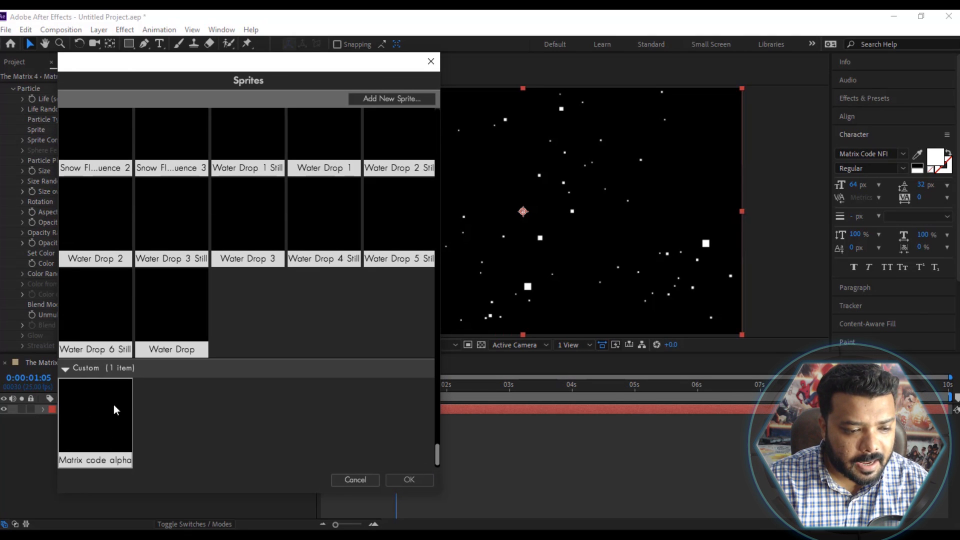
{"action": "left_click", "coordinate": [93, 412]}
{"action": "left_click", "coordinate": [410, 480]}
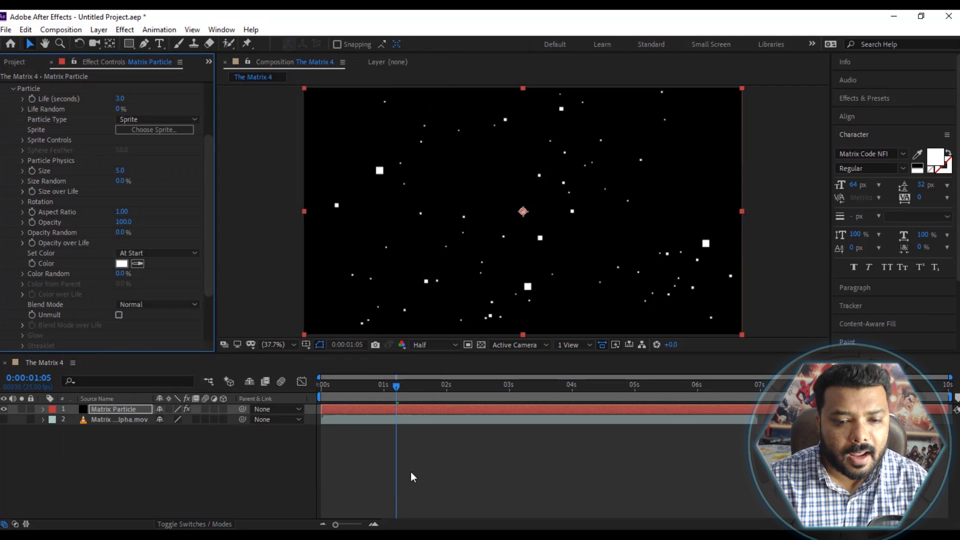
{"action": "key", "text": "space"}
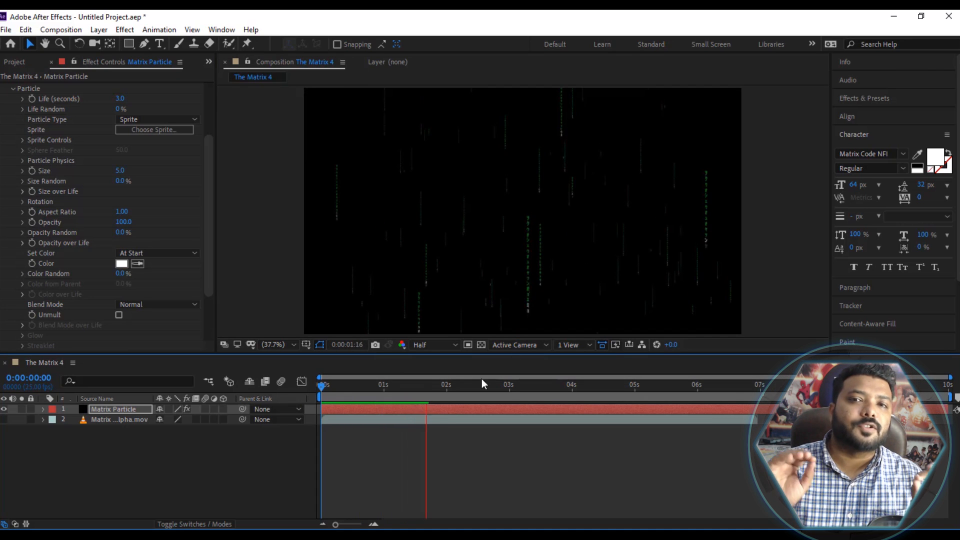
{"action": "key", "text": "space"}
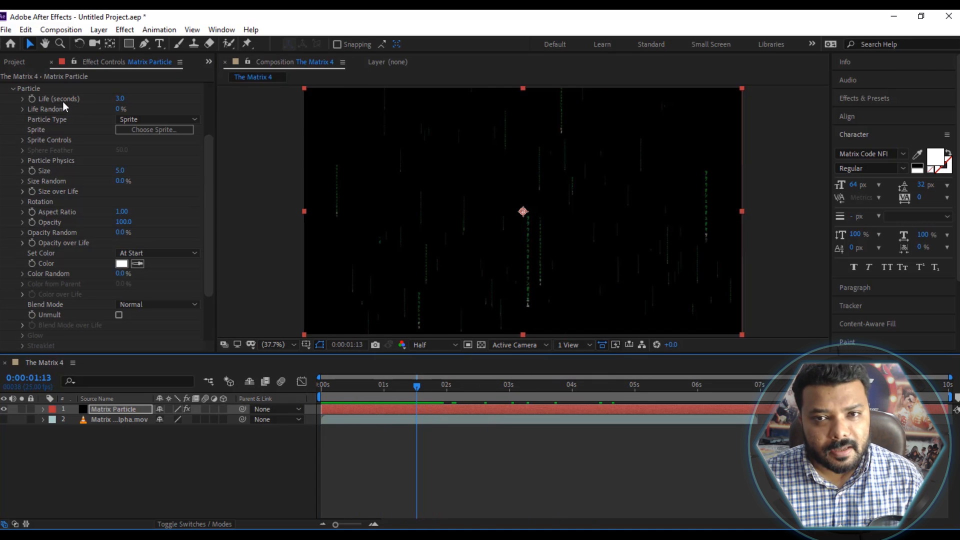
Set the particles' Life Random to 27% and Life to 10 seconds.
{"action": "left_click", "coordinate": [121, 109]}
{"action": "type", "text": "27"}
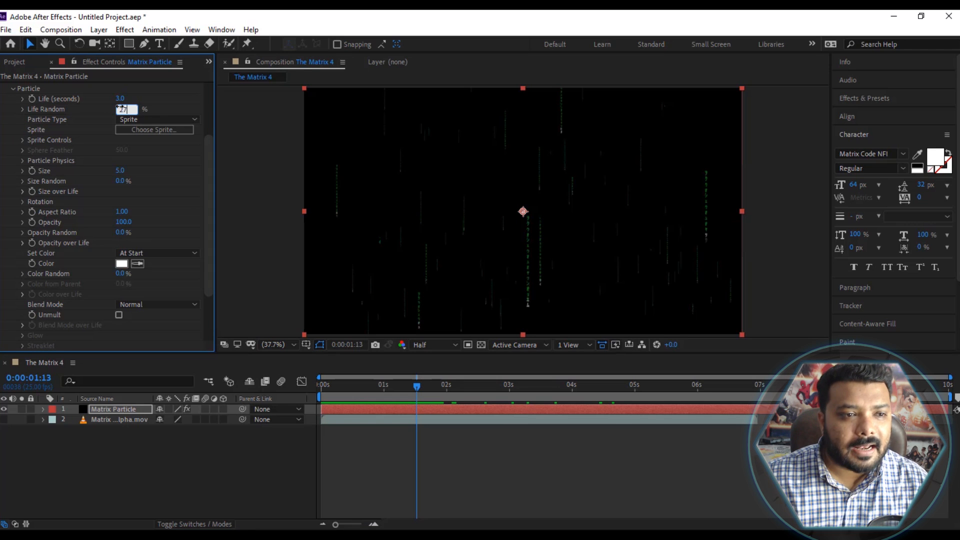
{"action": "key", "text": "Return"}
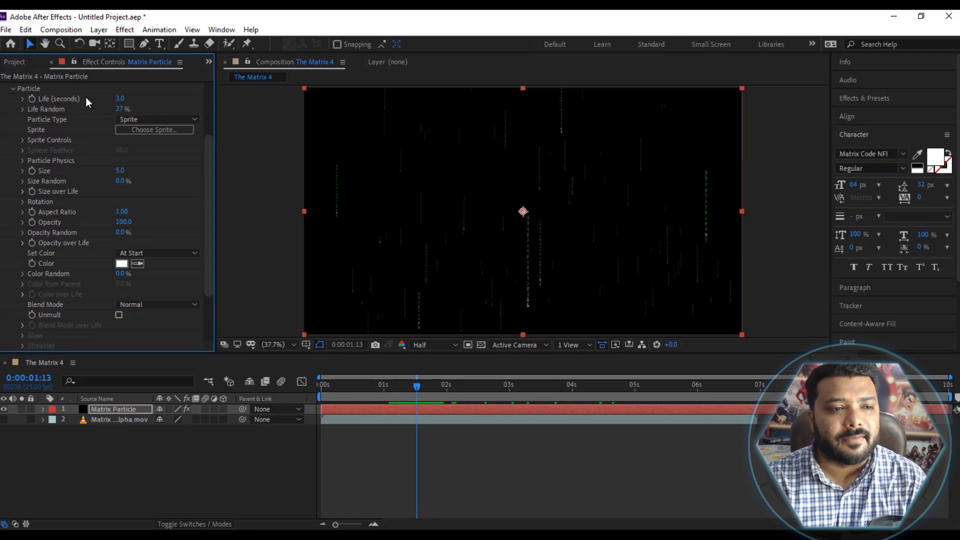
{"action": "left_click", "coordinate": [124, 98]}
{"action": "type", "text": "10"}
{"action": "key", "text": "Return"}
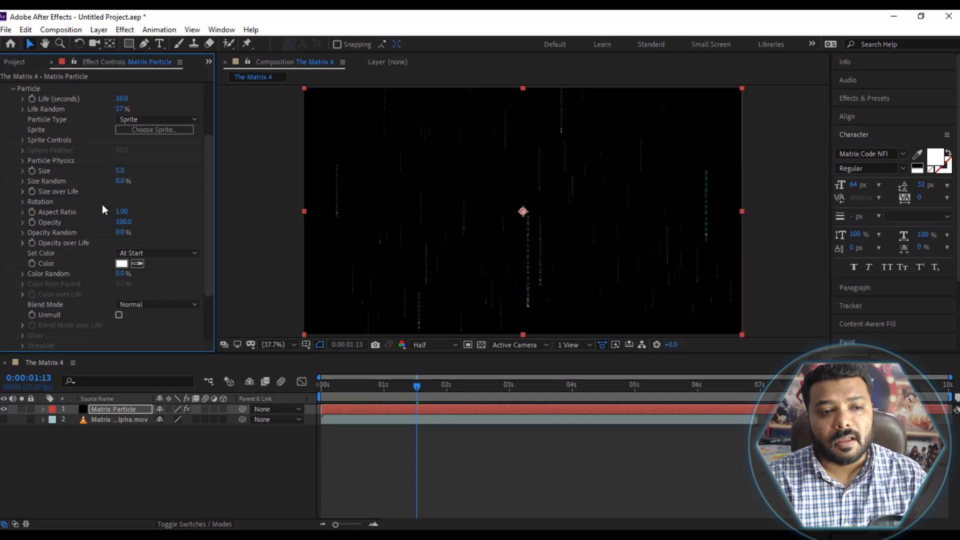
Set the particle Size to 15.
{"action": "left_click", "coordinate": [121, 171]}
{"action": "type", "text": "15"}
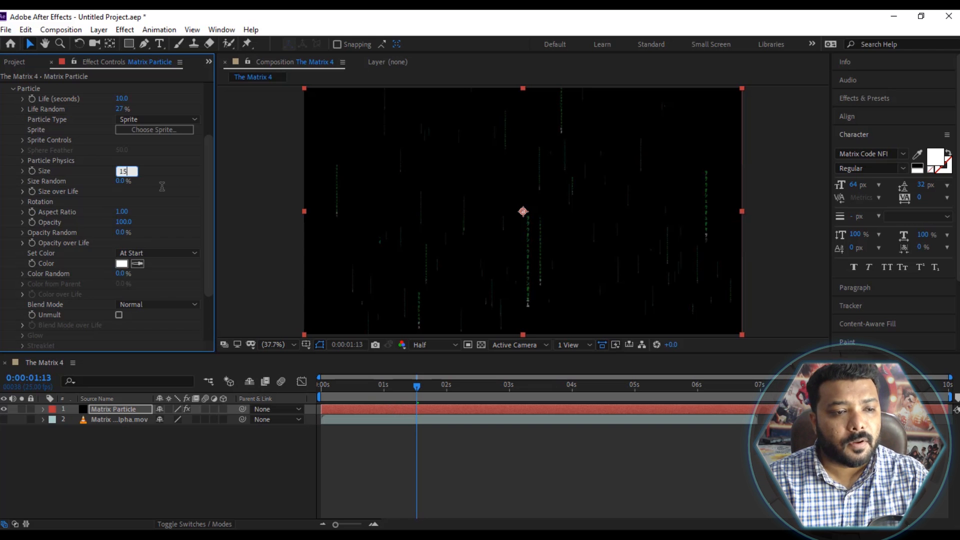
{"action": "key", "text": "Return"}
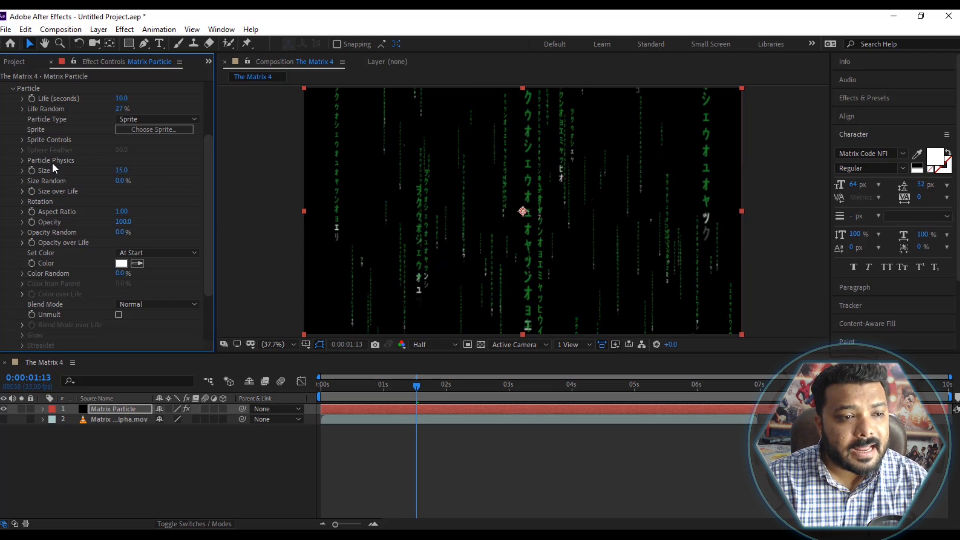
In the Particle Physics settings, set Mass Random to 61% and Size Affects Mass to 22%.
{"action": "left_click", "coordinate": [22, 161]}
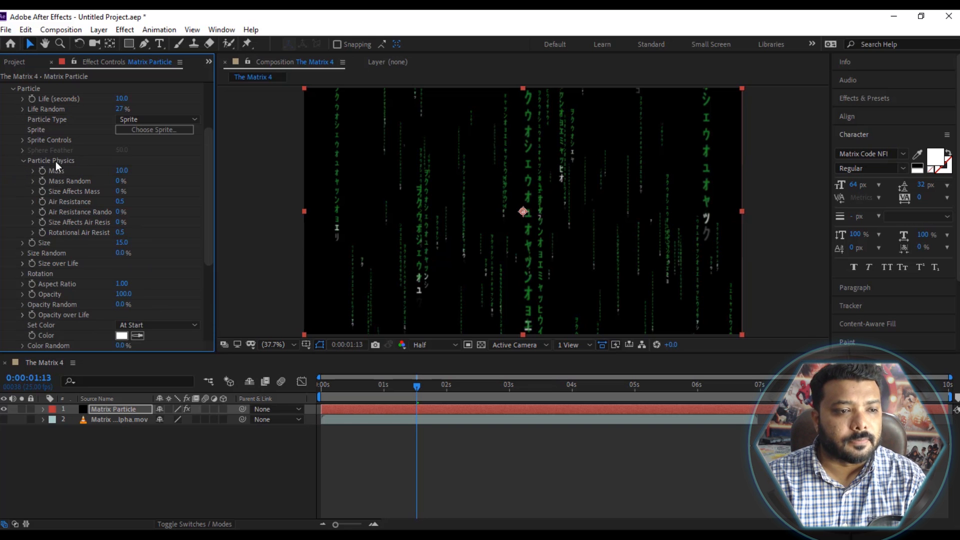
{"action": "left_click", "coordinate": [120, 182]}
{"action": "type", "text": "61"}
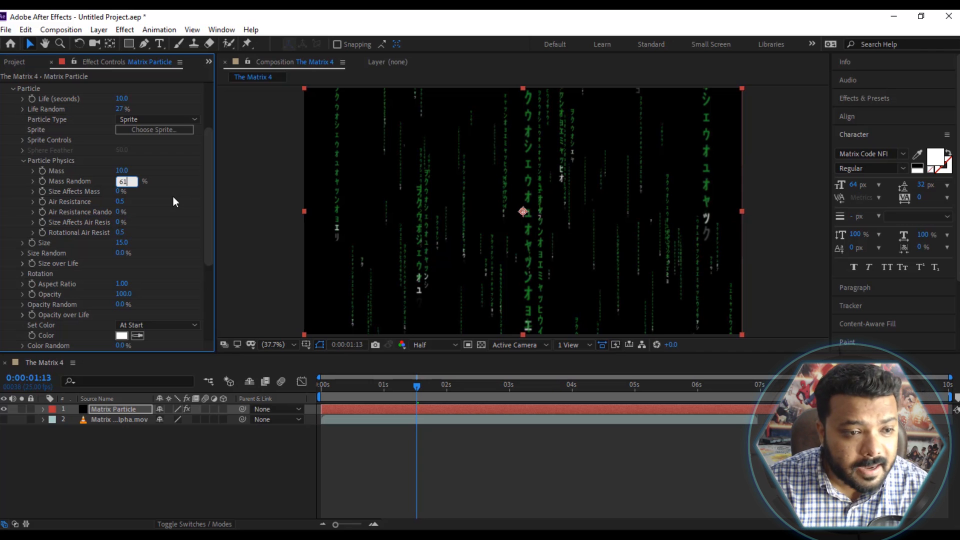
{"action": "key", "text": "Tab"}
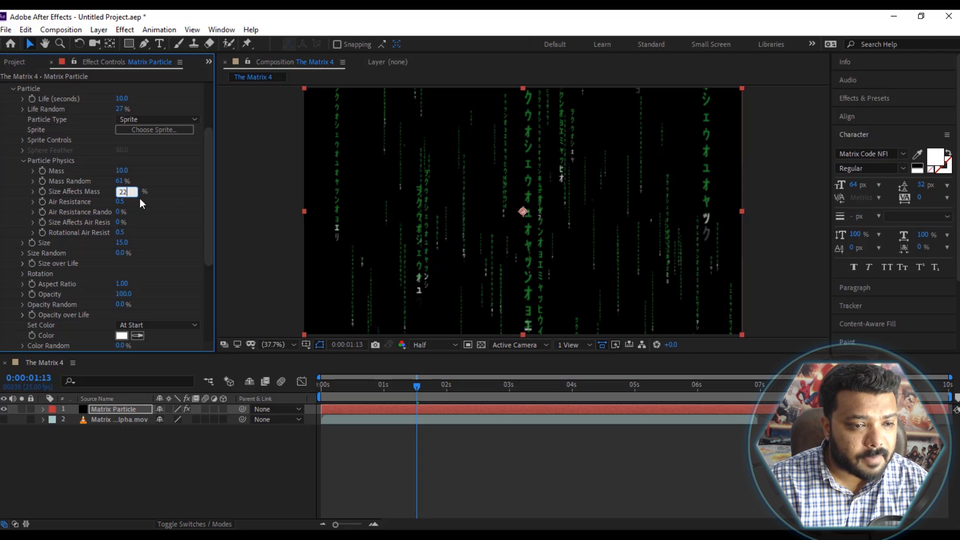
{"action": "key", "text": "Return"}
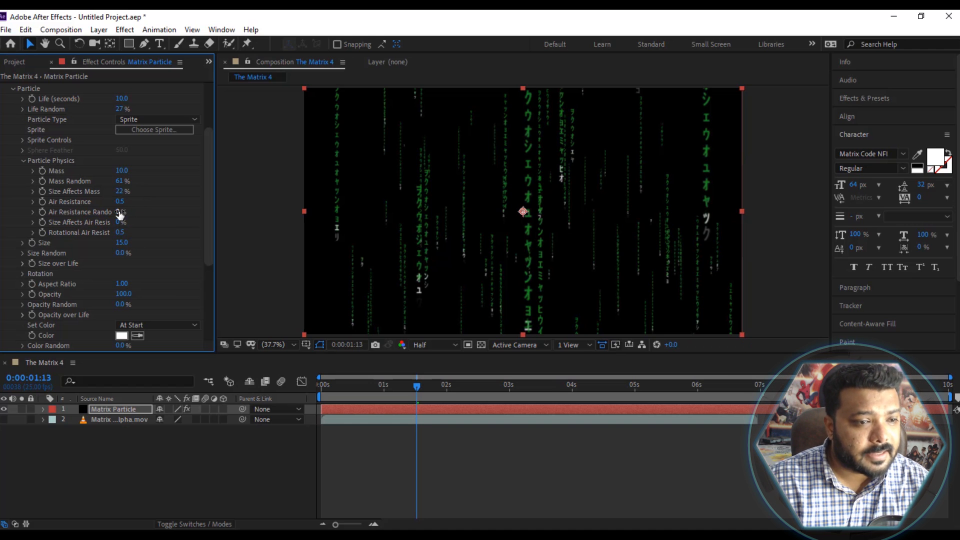
Set the particles' Air Resistance to 3.9, Air Resistance Random to 54% and Size Affects Air Resistance to 37%.
{"action": "left_click", "coordinate": [120, 203]}
{"action": "type", "text": "3."}
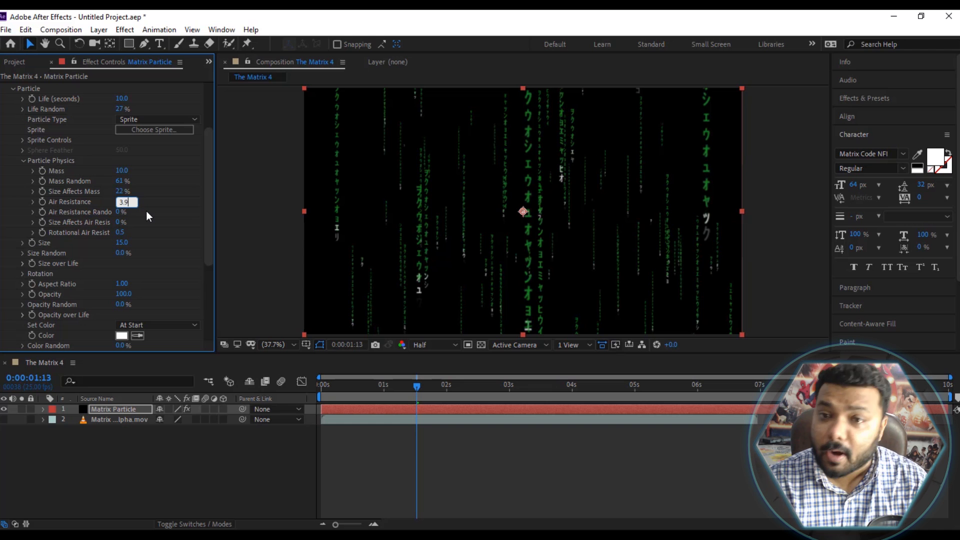
{"action": "type", "text": "9"}
{"action": "key", "text": "Return"}
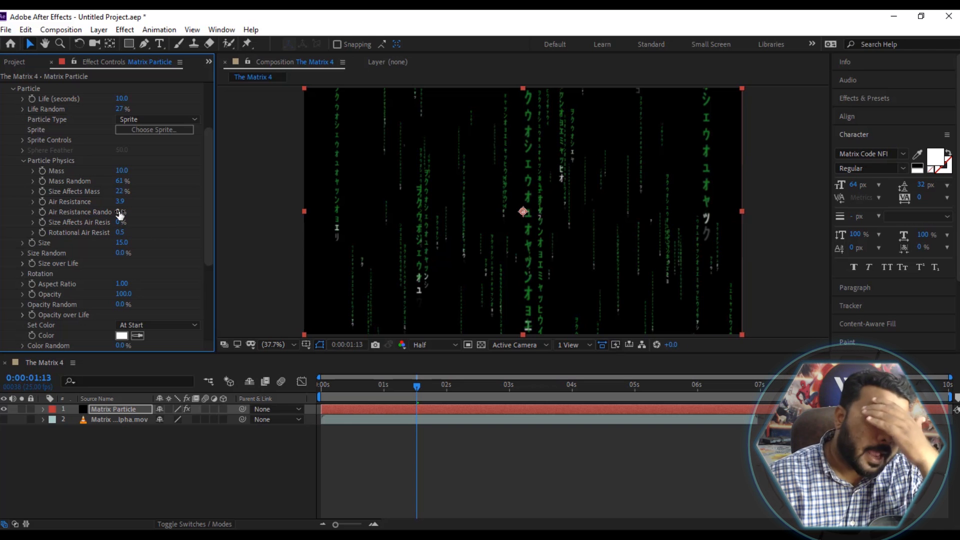
{"action": "left_click", "coordinate": [120, 213]}
{"action": "type", "text": "54"}
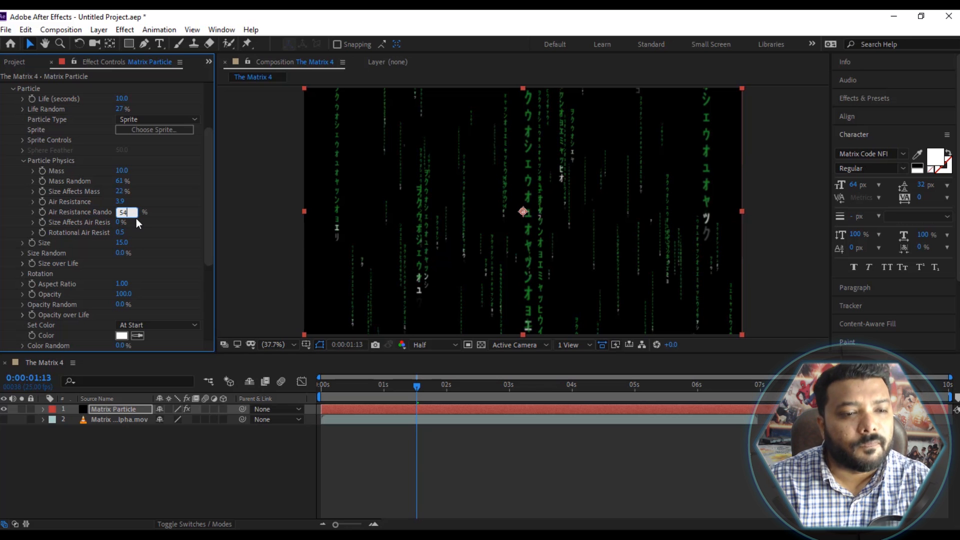
{"action": "key", "text": "Tab"}
{"action": "type", "text": "37"}
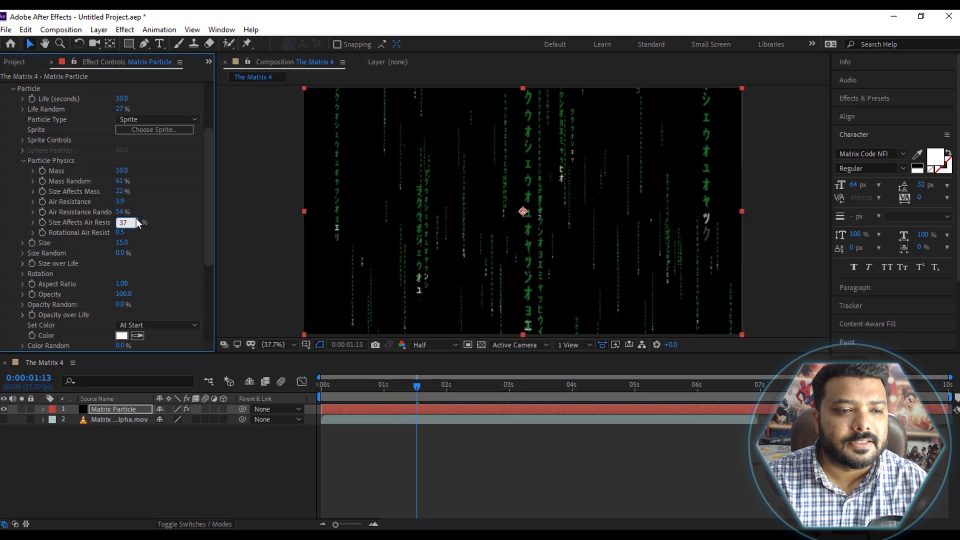
Set the particles' Size Random to 33% and collapse the Particle settings.
{"action": "left_click", "coordinate": [123, 254]}
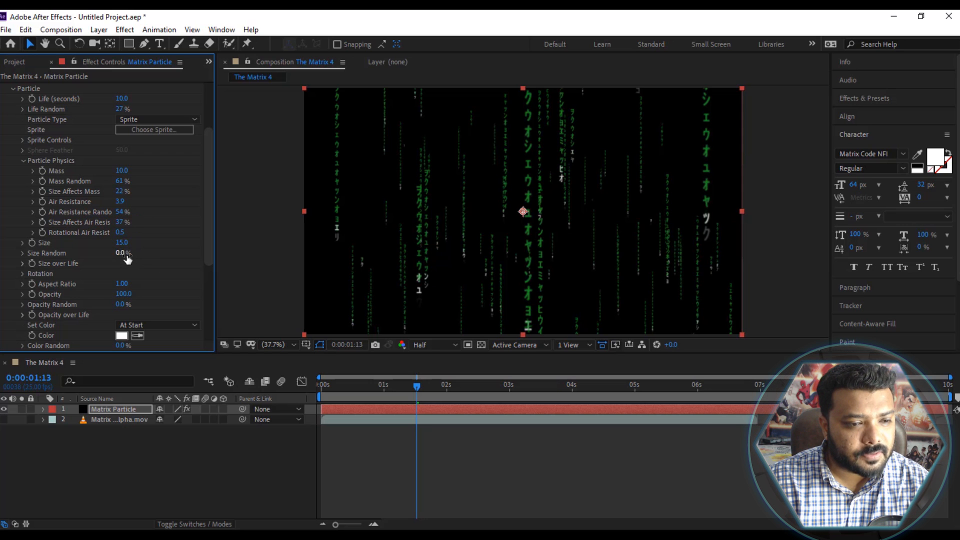
{"action": "type", "text": "33"}
{"action": "key", "text": "Return"}
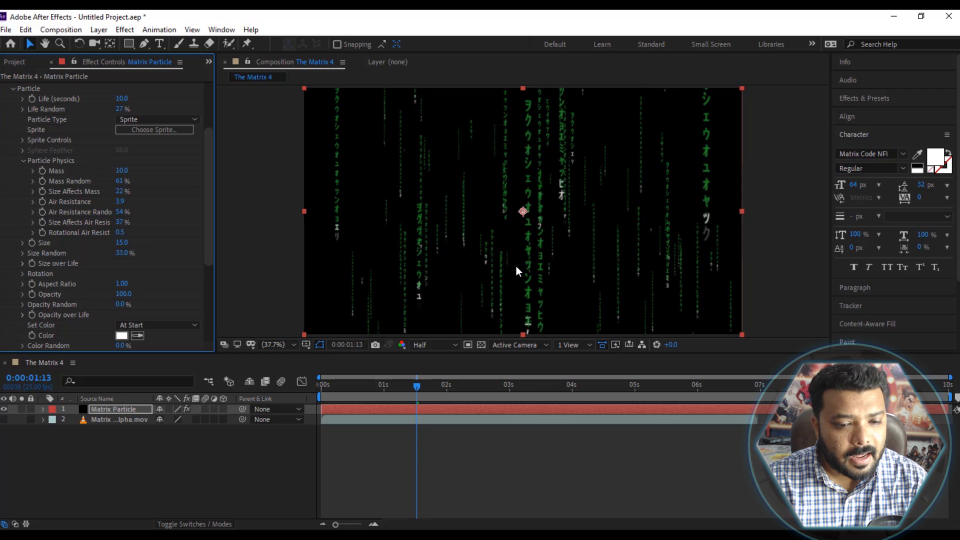
{"action": "left_click", "coordinate": [24, 160]}
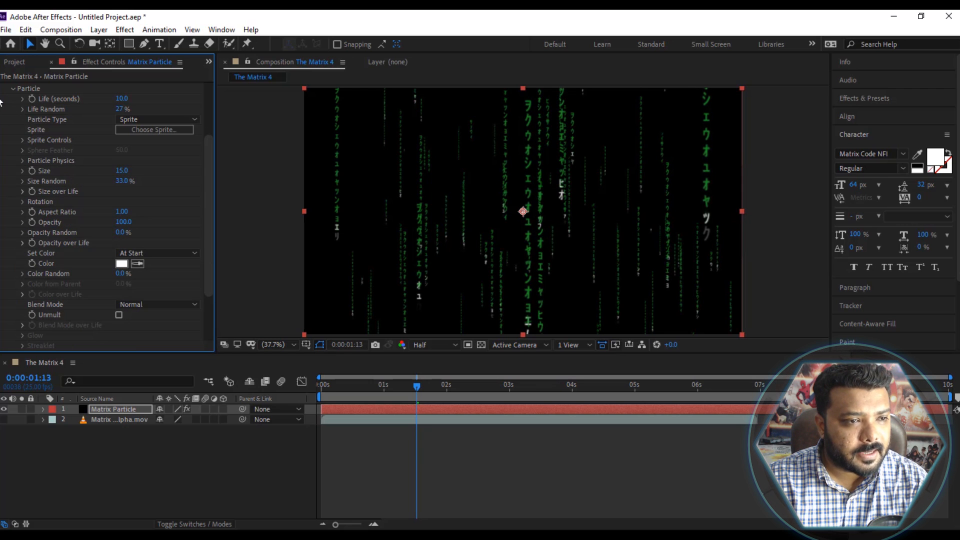
{"action": "left_click", "coordinate": [11, 89]}
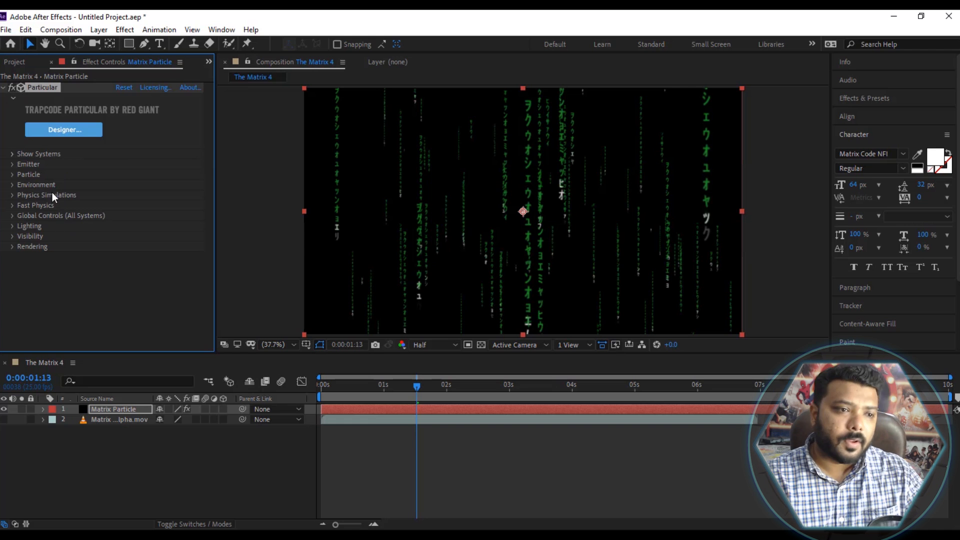
In Particular's Environment settings, set Gravity to 50.
{"action": "left_click", "coordinate": [12, 185]}
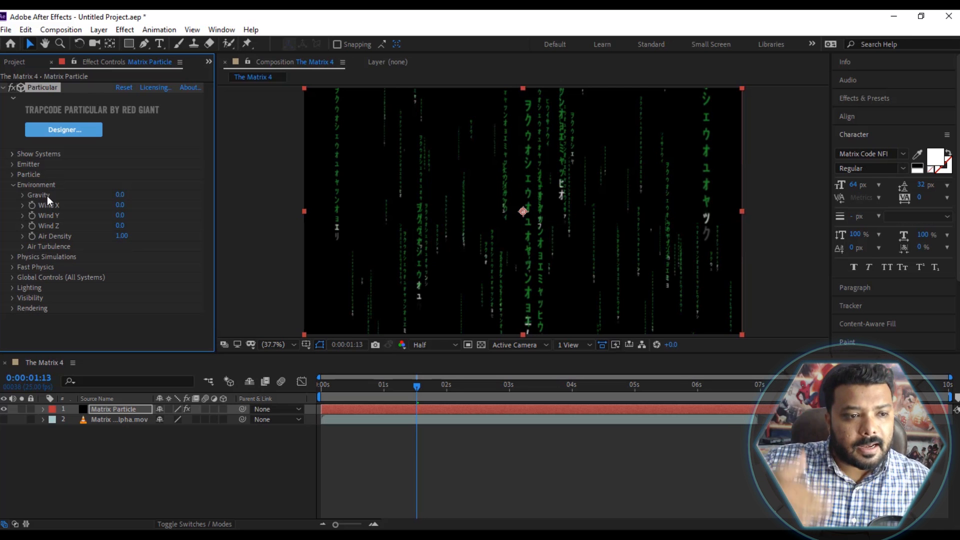
{"action": "left_click", "coordinate": [120, 195]}
{"action": "type", "text": "60"}
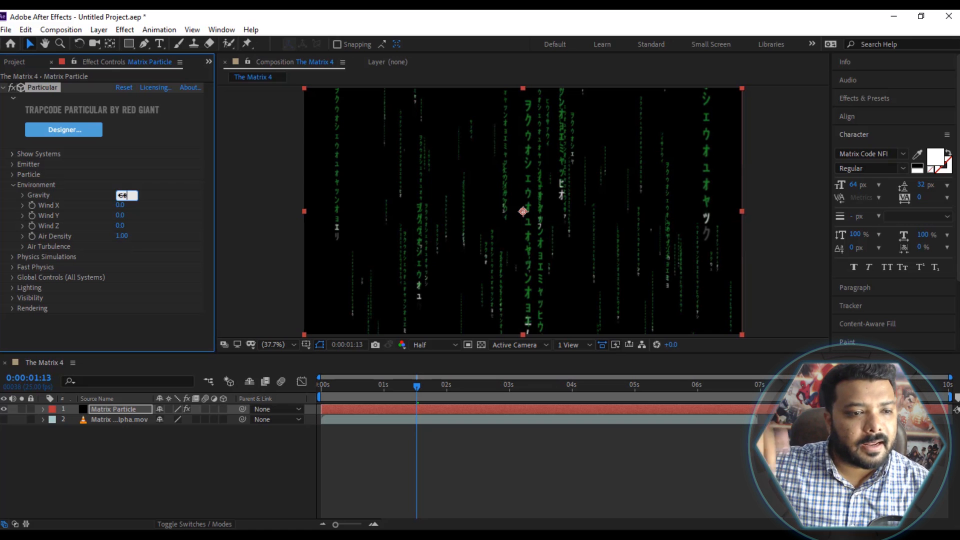
{"action": "key", "text": "Return"}
Set the environment's Wind X to 141.
{"action": "left_click", "coordinate": [120, 205]}
{"action": "type", "text": "141"}
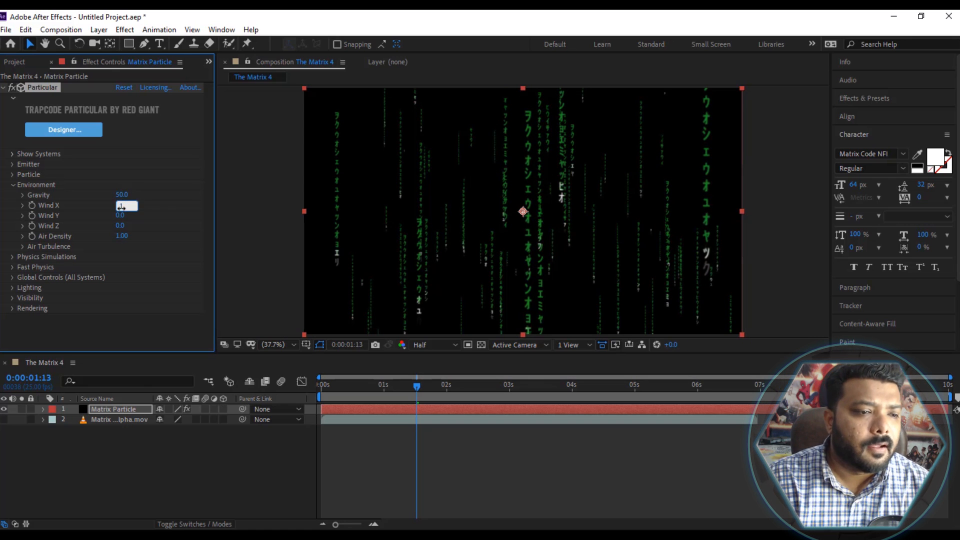
{"action": "key", "text": "Return"}
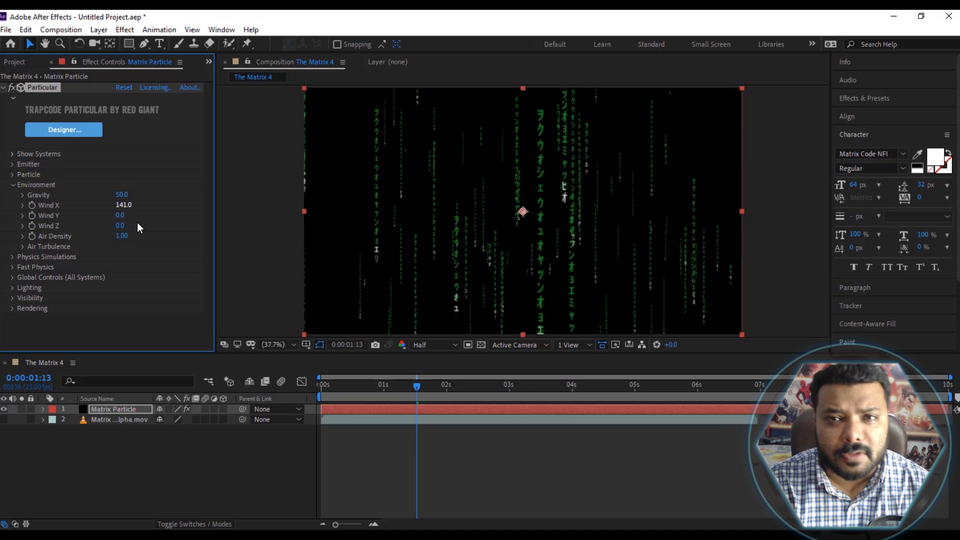
Set the environment's Wind Z to 263.
{"action": "left_click", "coordinate": [120, 226]}
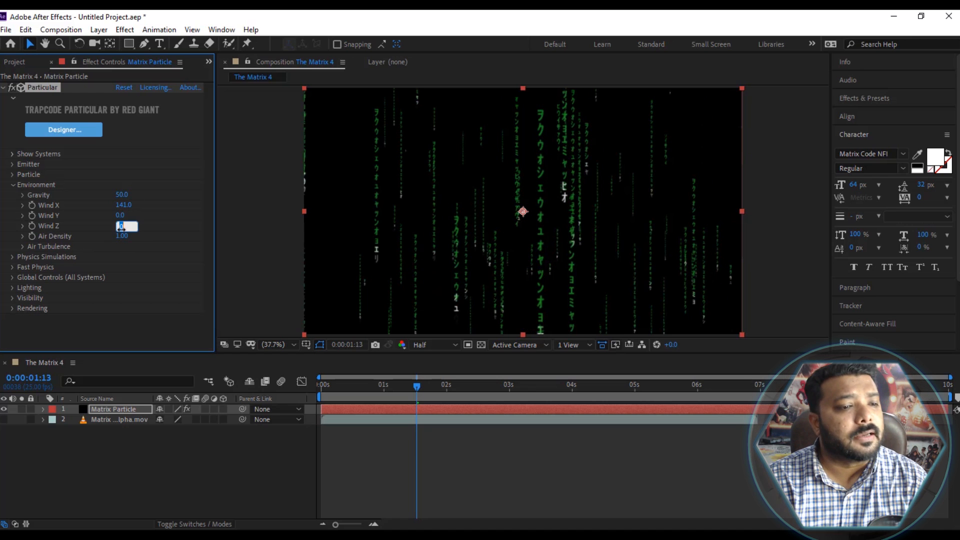
{"action": "type", "text": "263"}
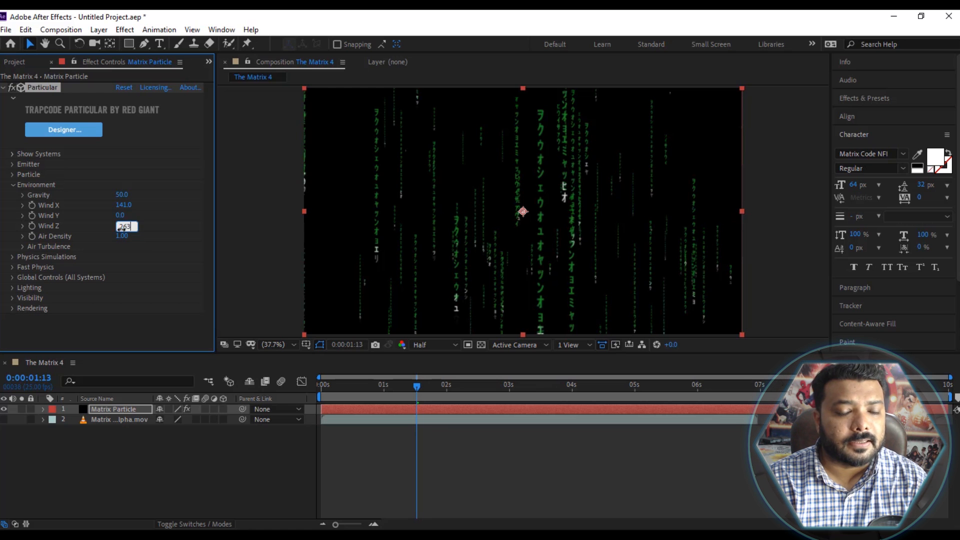
{"action": "key", "text": "Return"}
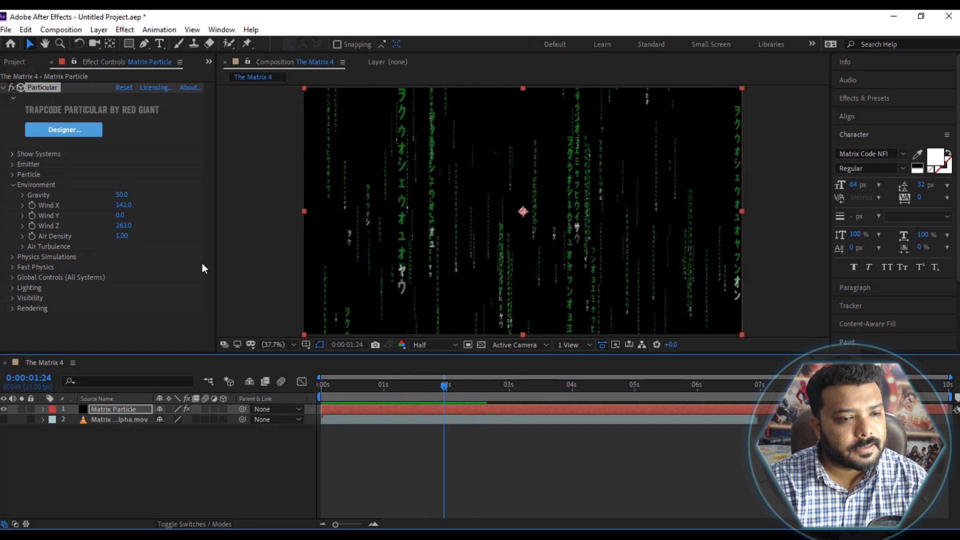
Reset Wind X to 0, preview the code rain from the beginning and move the current time to 0:00:01:09.
{"action": "left_click", "coordinate": [131, 208]}
{"action": "type", "text": "0"}
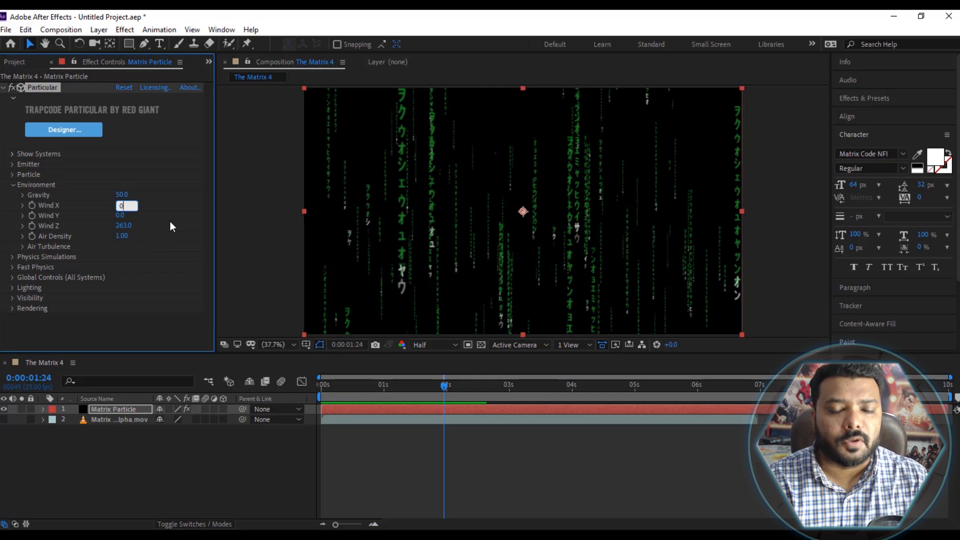
{"action": "key", "text": "Return"}
{"action": "left_click", "coordinate": [326, 386]}
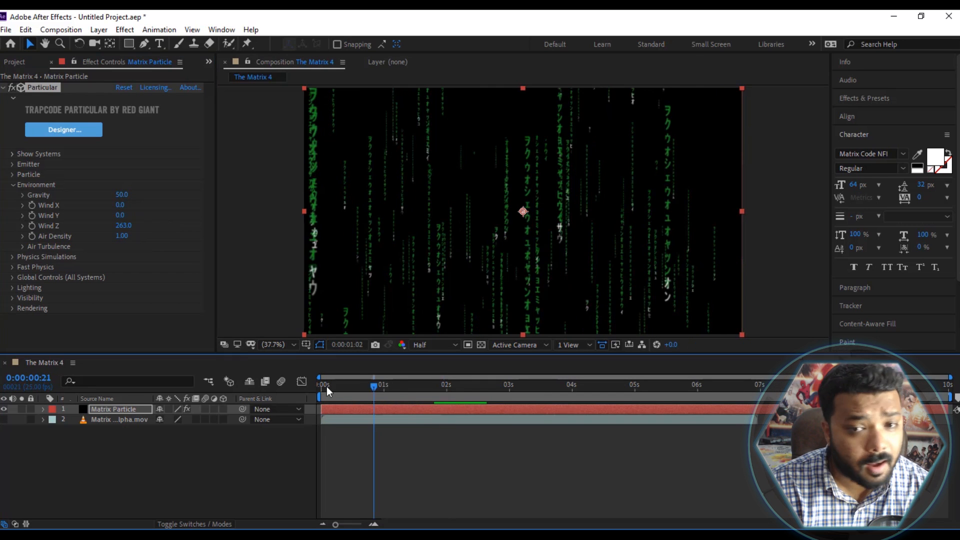
{"action": "key", "text": "space"}
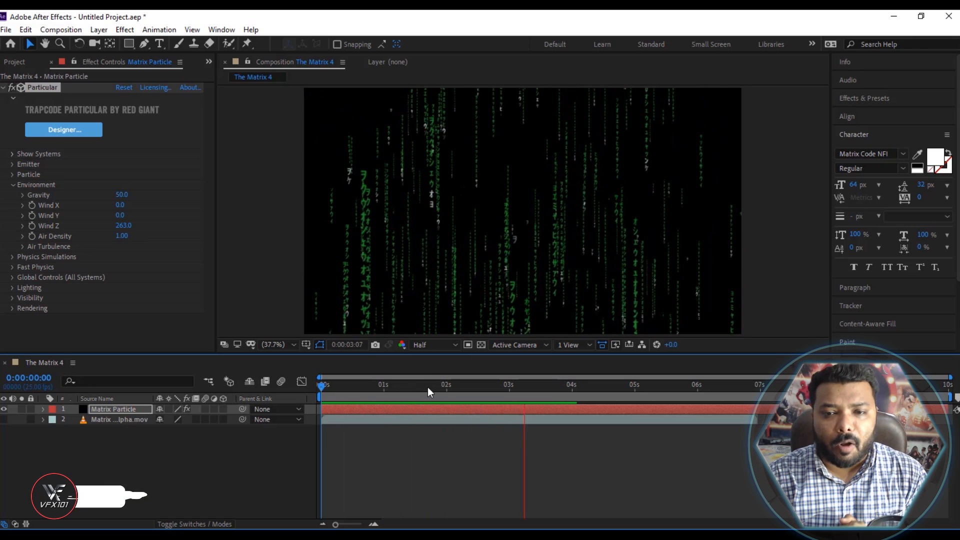
{"action": "key", "text": "space"}
{"action": "left_click_drag", "start_coordinate": [463, 392], "coordinate": [361, 383]}
{"action": "mouse_move", "coordinate": [387, 384]}
{"action": "left_mouse_down"}
{"action": "mouse_move", "coordinate": [411, 385]}
{"action": "mouse_move", "coordinate": [379, 391]}
{"action": "mouse_move", "coordinate": [403, 392]}
{"action": "left_mouse_up"}
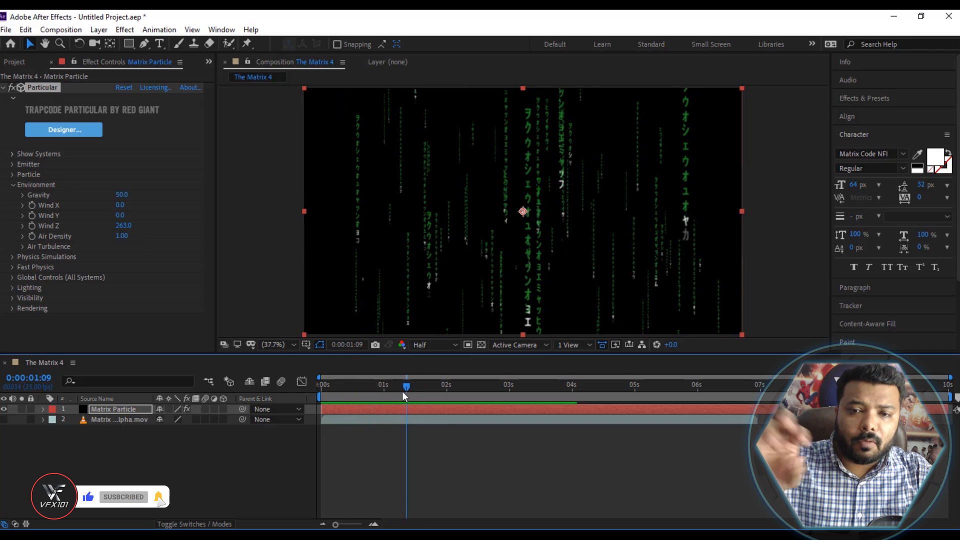
Change the sprite's Time Sampling to Start at Birth - Play Once and preview the code rain from the beginning.
{"action": "left_click", "coordinate": [13, 184]}
{"action": "left_click", "coordinate": [13, 175]}
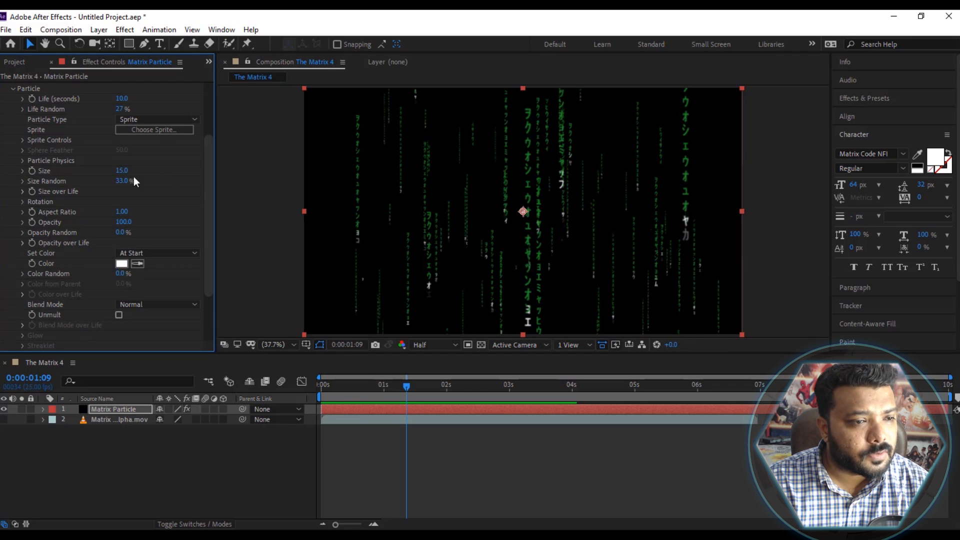
{"action": "left_click", "coordinate": [22, 140]}
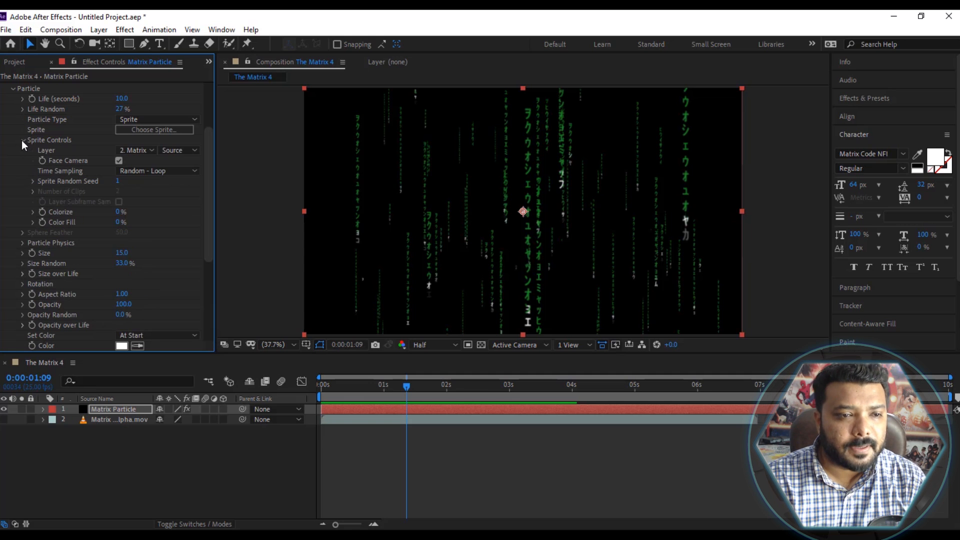
{"action": "left_click", "coordinate": [148, 171]}
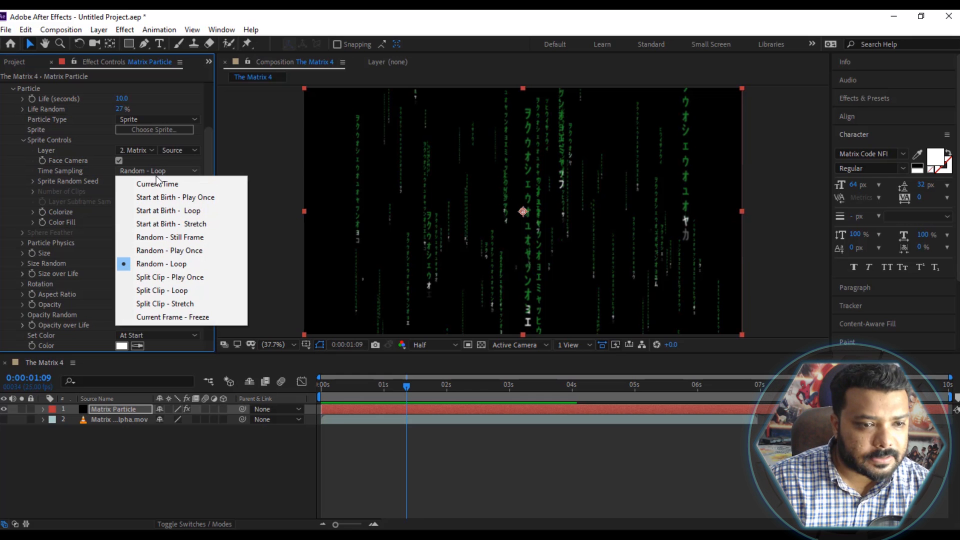
{"action": "left_click", "coordinate": [180, 196]}
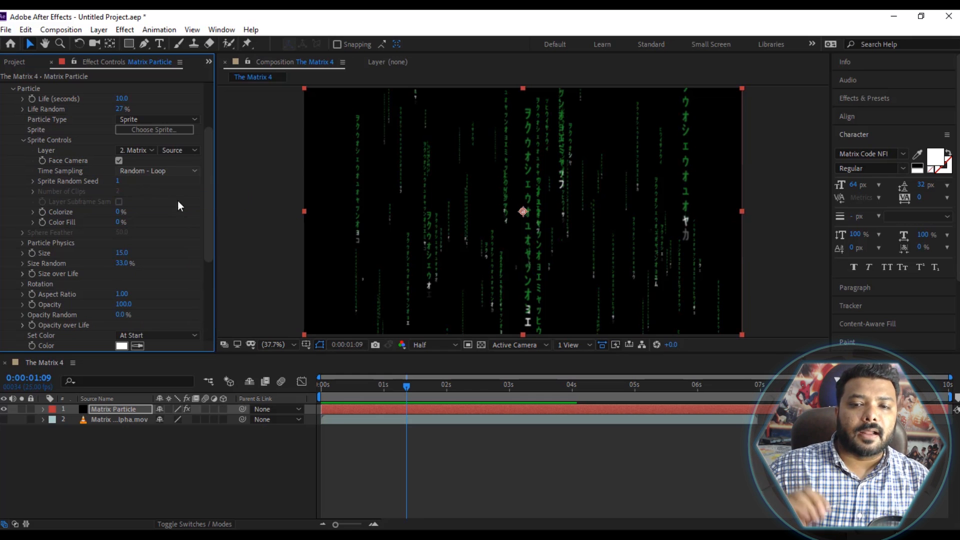
{"action": "left_click", "coordinate": [323, 386]}
{"action": "key", "text": "space"}
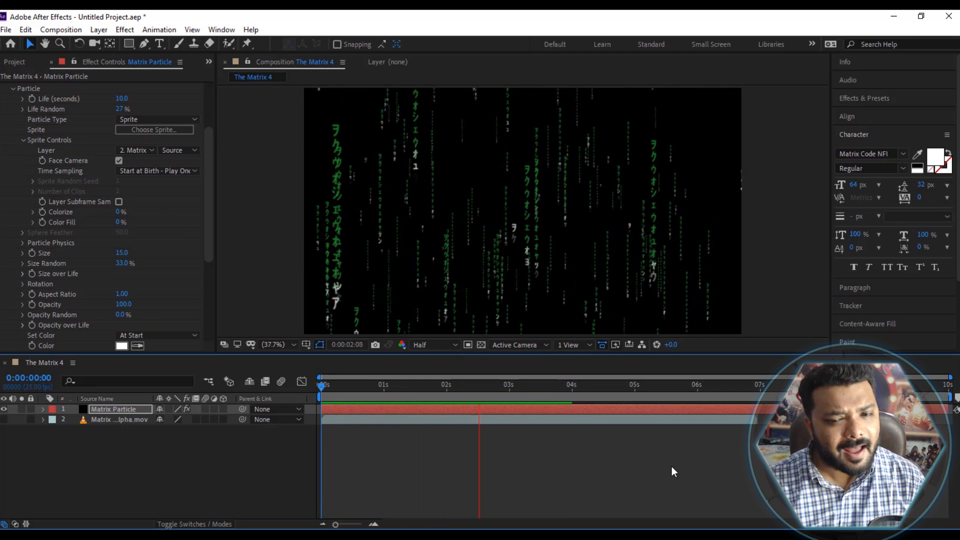
{"action": "key", "text": "space"}
End the work area at 0:00:06:23, scrub through the opening seconds and return the current time to 0:00:00:00.
{"action": "left_click_drag", "start_coordinate": [472, 386], "coordinate": [752, 402]}
{"action": "key", "text": "n"}
{"action": "key", "text": "space"}
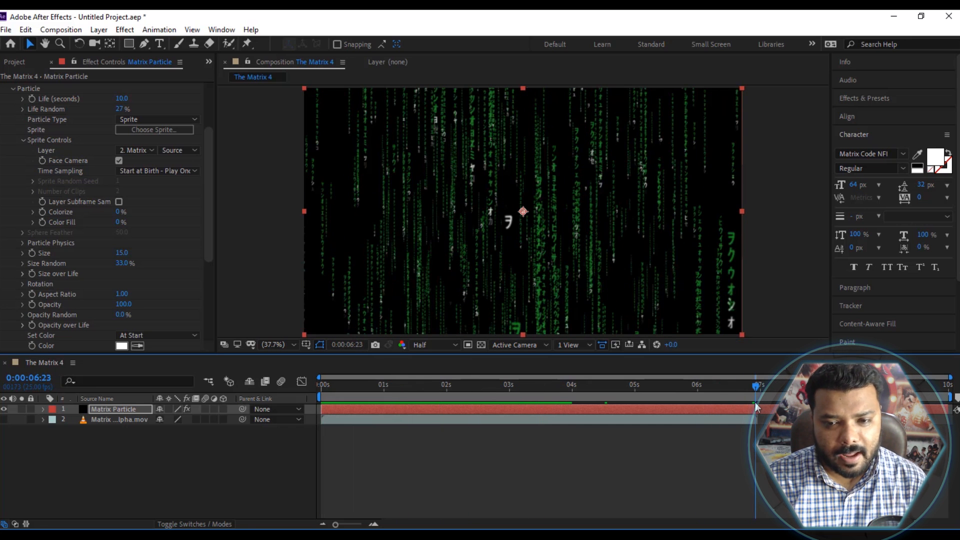
{"action": "left_click", "coordinate": [332, 386]}
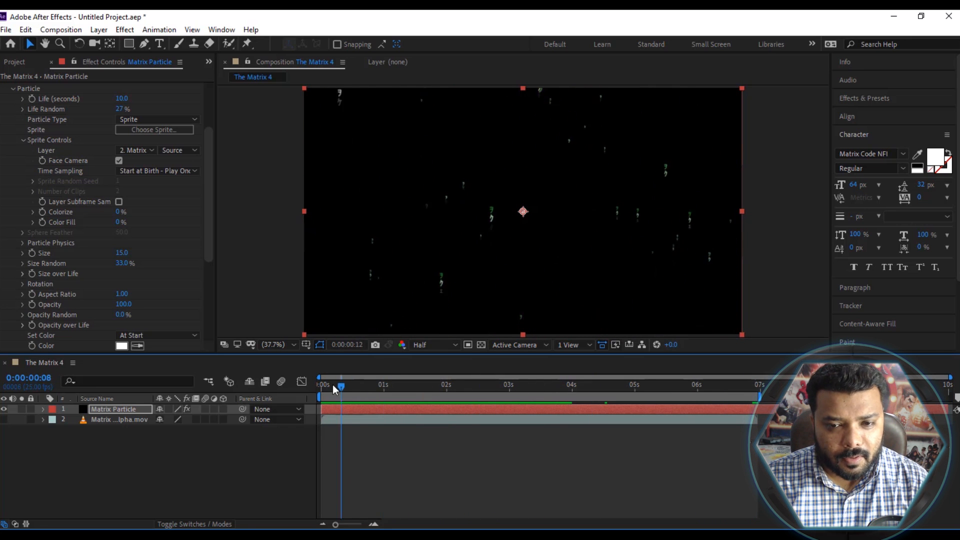
{"action": "left_click_drag", "start_coordinate": [335, 385], "coordinate": [490, 394]}
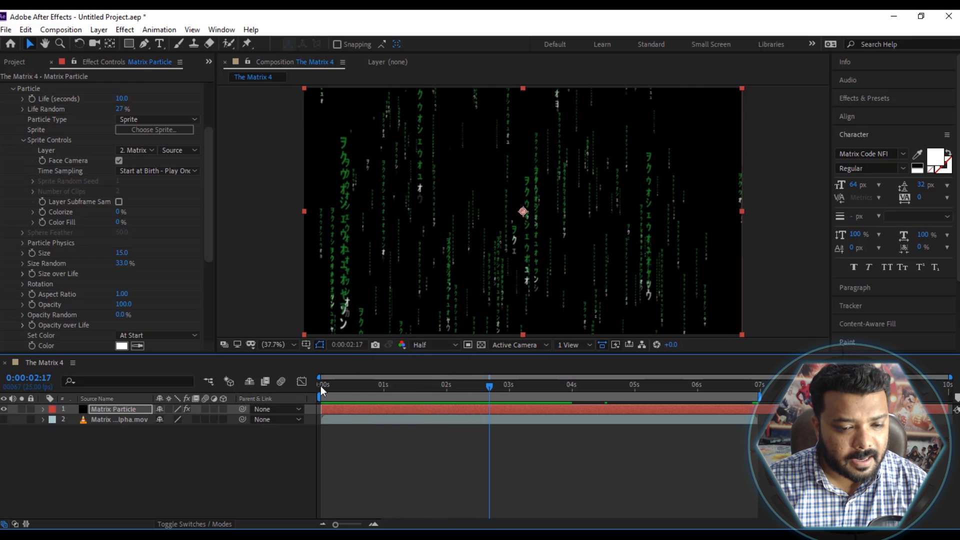
{"action": "left_click_drag", "start_coordinate": [326, 387], "coordinate": [314, 386]}
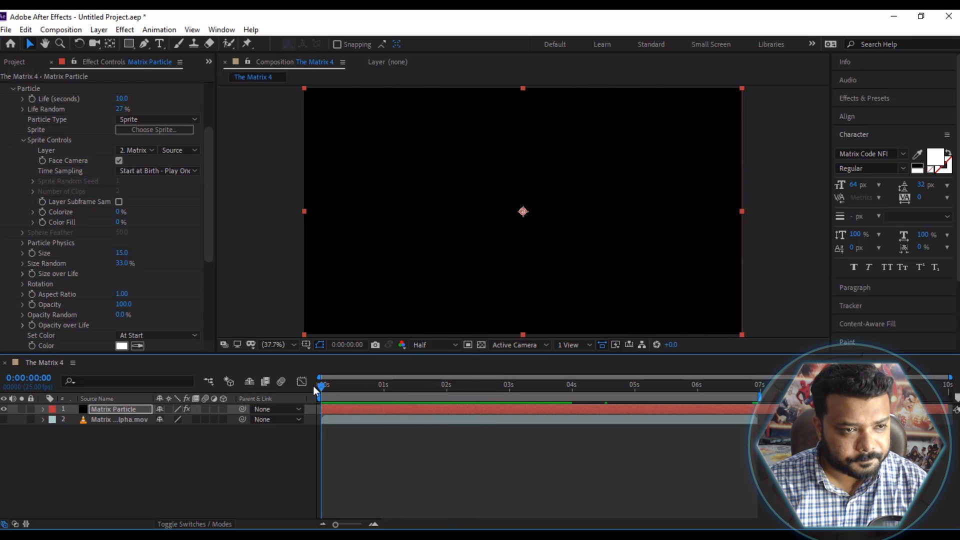
Add a new two-node camera layer with the 50mm preset to the composition.
{"action": "left_click", "coordinate": [99, 30]}
{"action": "mouse_move", "coordinate": [114, 46]}
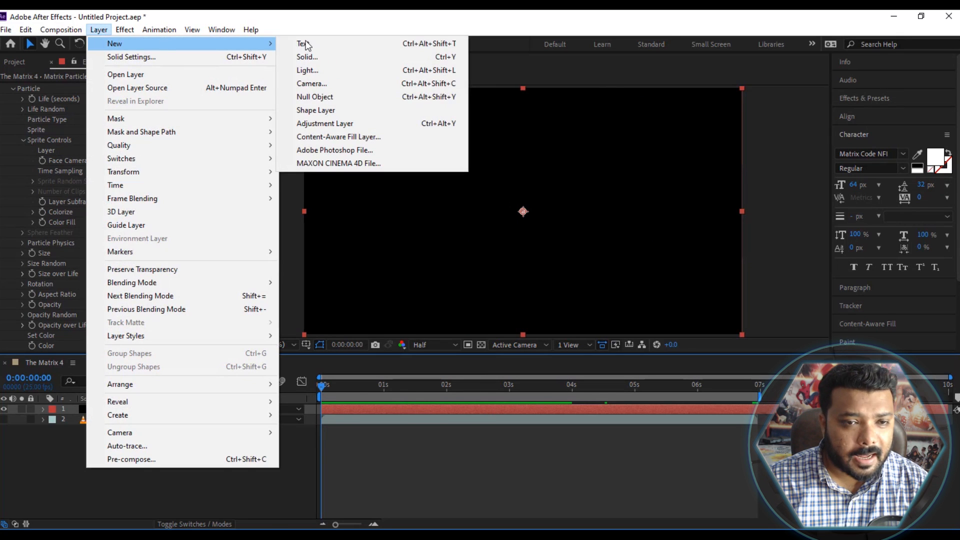
{"action": "left_click", "coordinate": [341, 82]}
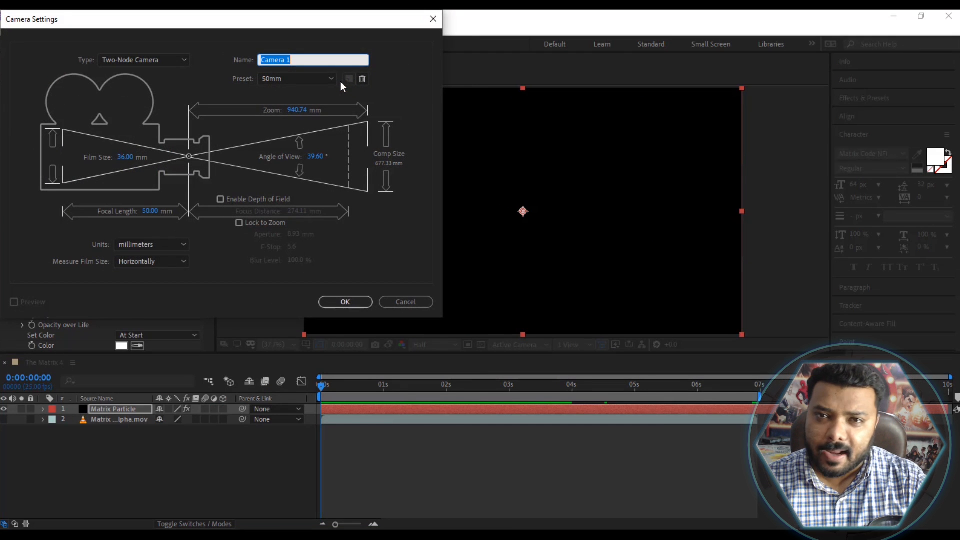
{"action": "left_click", "coordinate": [357, 303]}
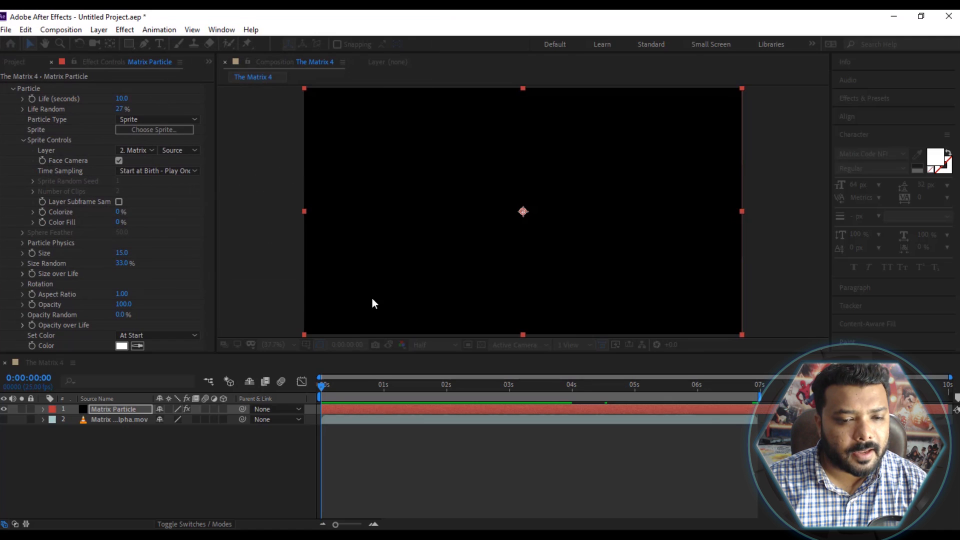
At 0:00:02:06, dolly the camera forward into the code rain to a Z position of about 1412, and return the current time to 0:00:00:00.
{"action": "left_click_drag", "start_coordinate": [344, 385], "coordinate": [463, 398]}
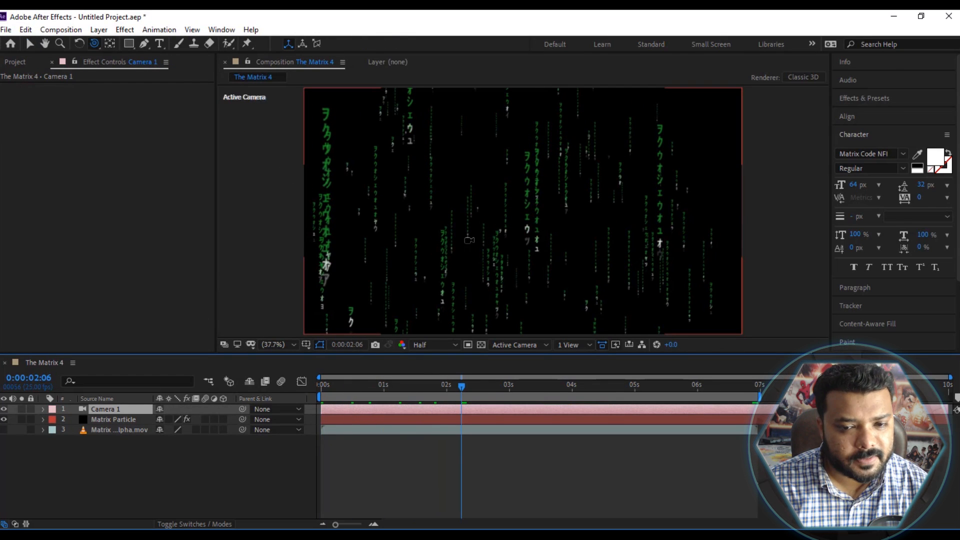
{"action": "left_click_drag", "start_coordinate": [493, 263], "coordinate": [534, 192]}
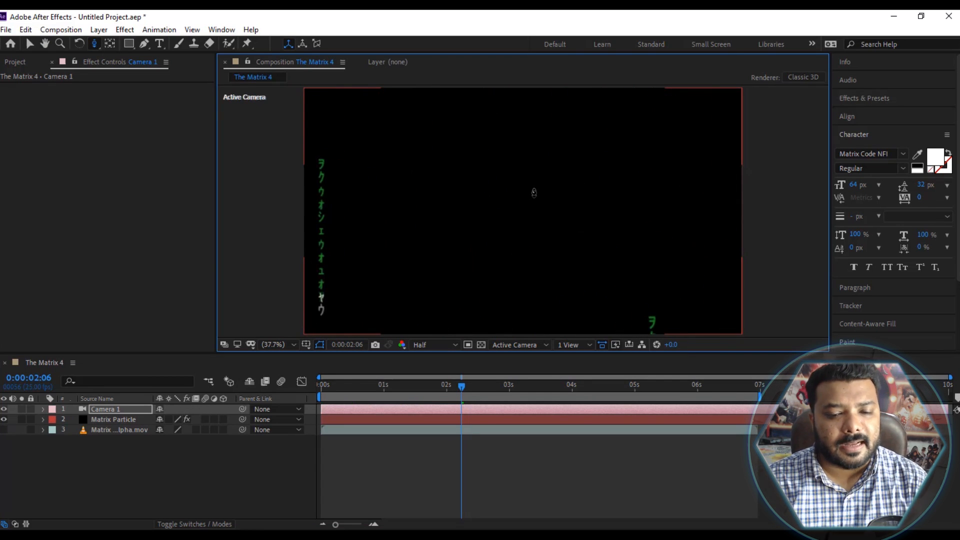
{"action": "left_click", "coordinate": [364, 386]}
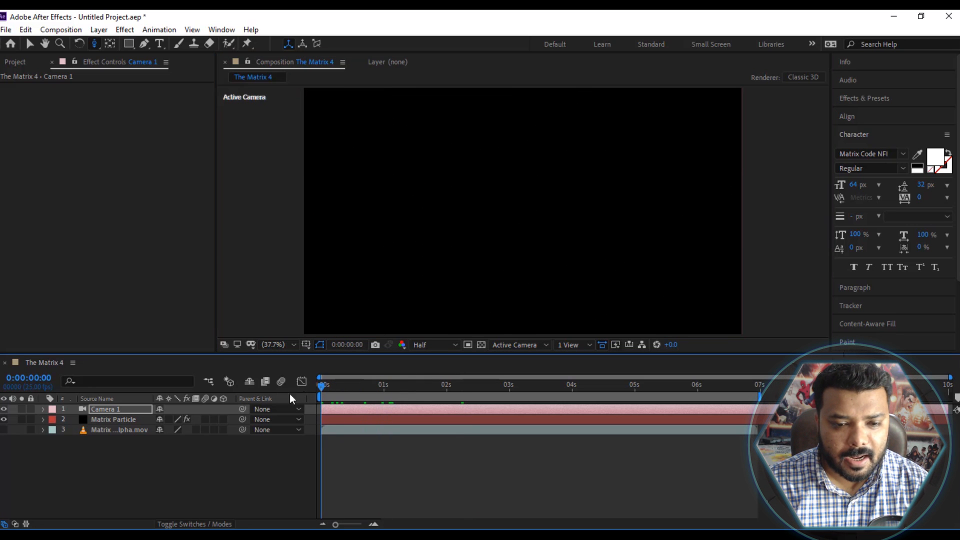
Keyframe the camera's Point of Interest and Position at 0:00:00:00, and pull it back to a Z position of about -3847 at 0:00:06:23.
{"action": "left_click", "coordinate": [44, 409]}
{"action": "left_click", "coordinate": [54, 420]}
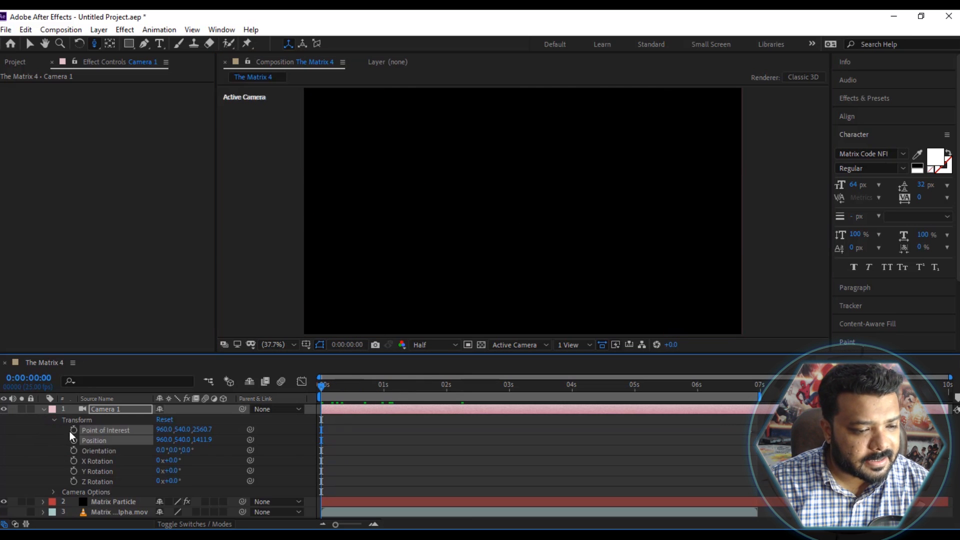
{"action": "scroll", "coordinate": [543, 293], "scroll_direction": "down", "scroll_amount": 10}
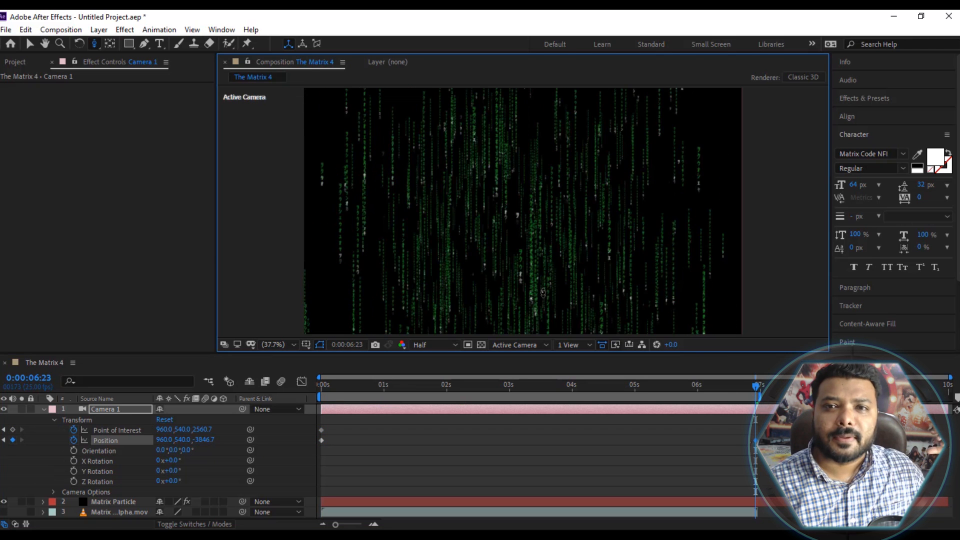
{"action": "scroll", "coordinate": [543, 293], "scroll_direction": "up", "scroll_amount": 3}
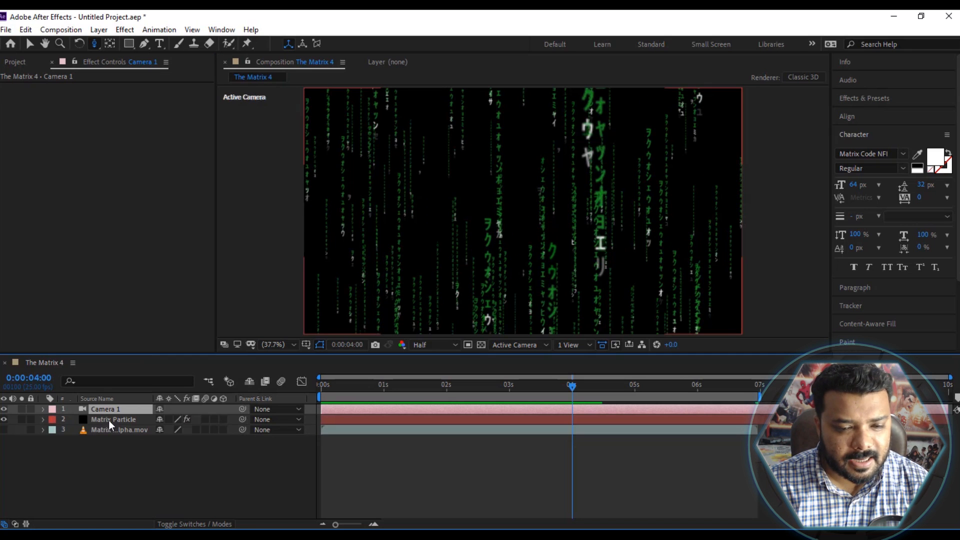
Apply the Stylize Glow effect to the Matrix Particle layer with a Glow Radius of 71 and preview the code rain from the beginning.
{"action": "left_click", "coordinate": [109, 420]}
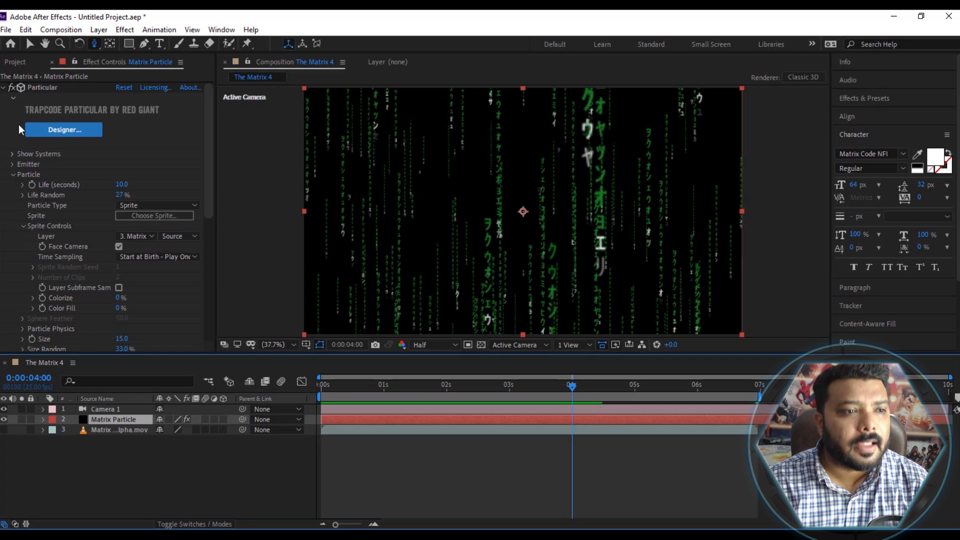
{"action": "left_click", "coordinate": [4, 89]}
{"action": "left_click", "coordinate": [29, 45]}
{"action": "left_click", "coordinate": [124, 30]}
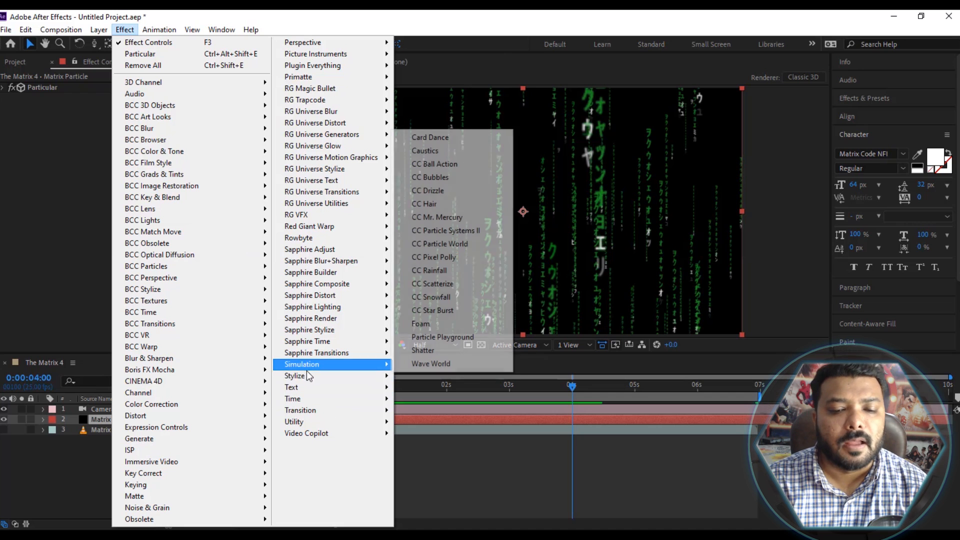
{"action": "mouse_move", "coordinate": [307, 375]}
{"action": "left_click", "coordinate": [425, 268]}
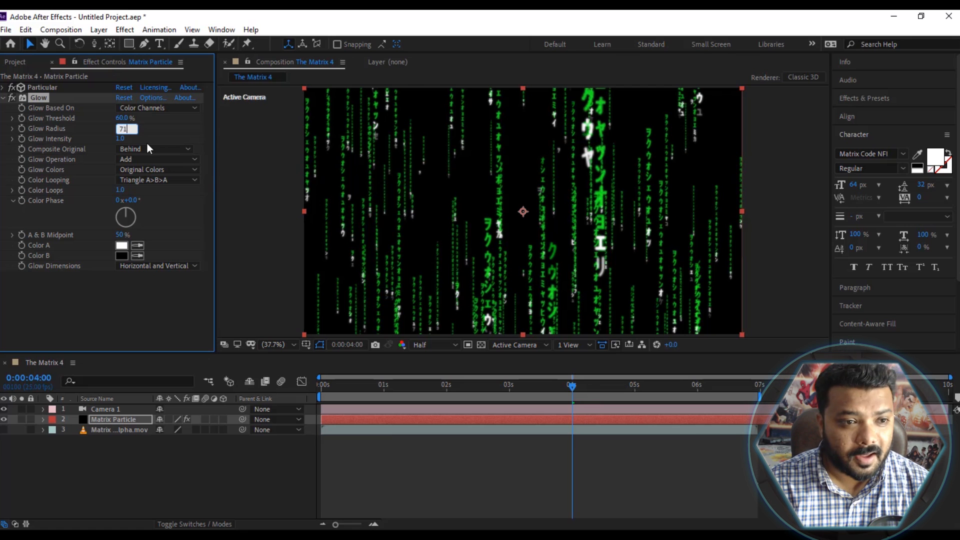
{"action": "key", "text": "Return"}
{"action": "key", "text": "space"}
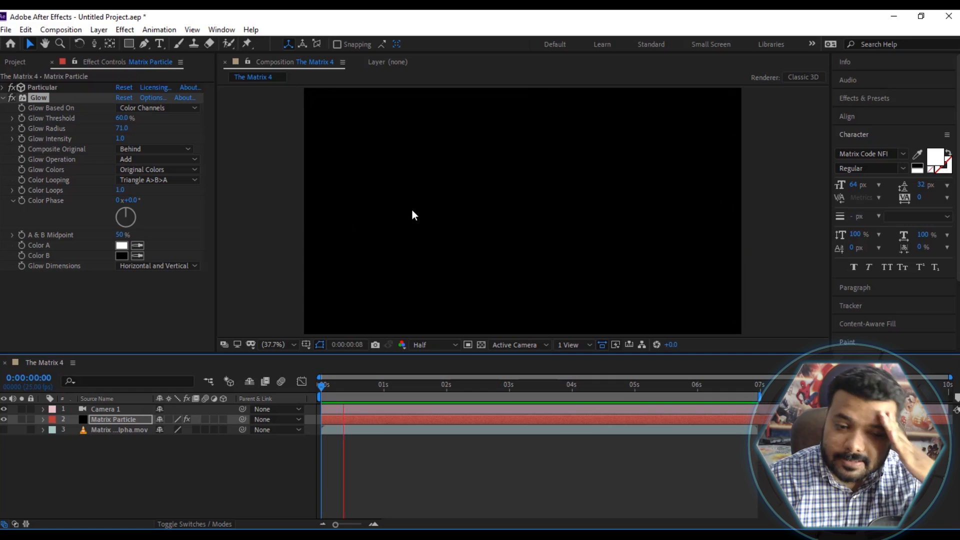